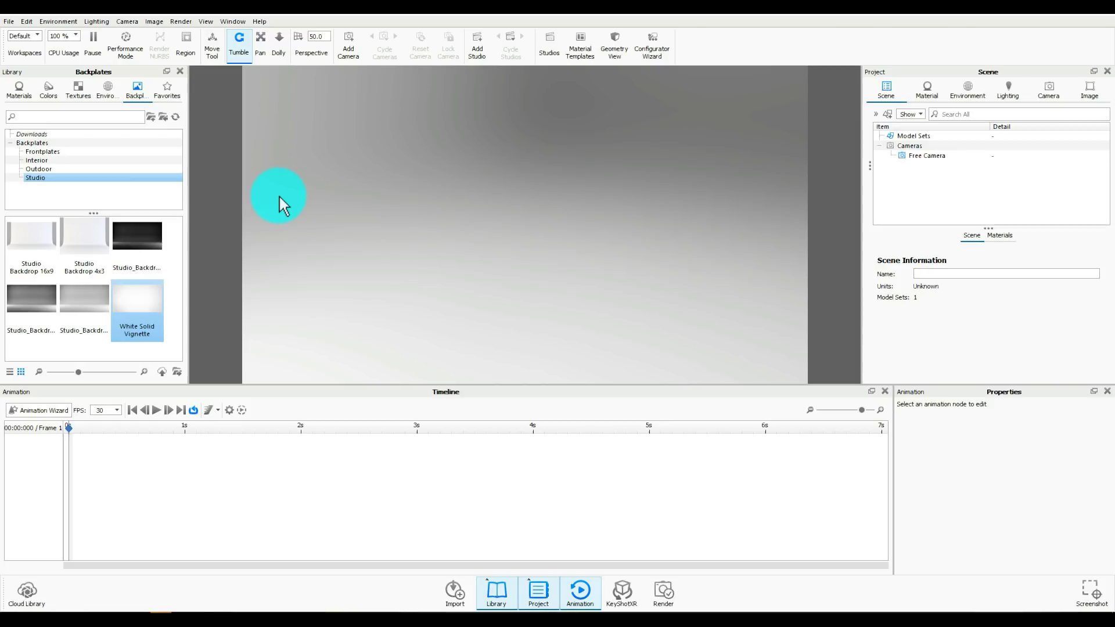
Open the recently used scene configurator.bip from the KeyShot 8 Scenes folder.
left_click(9, 21)
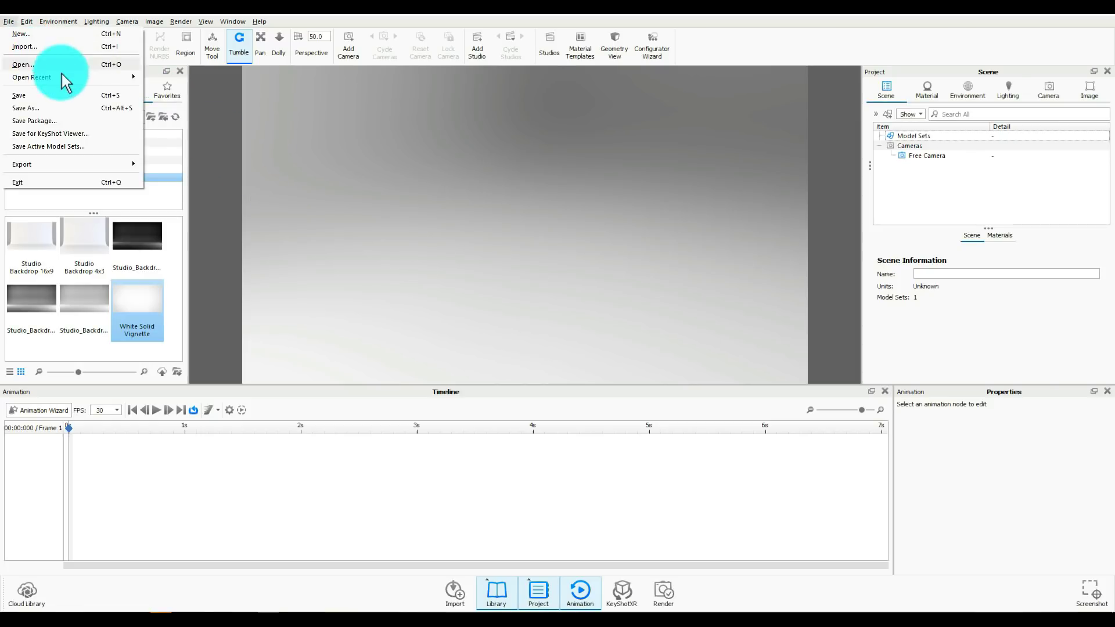
mouse_move(78, 78)
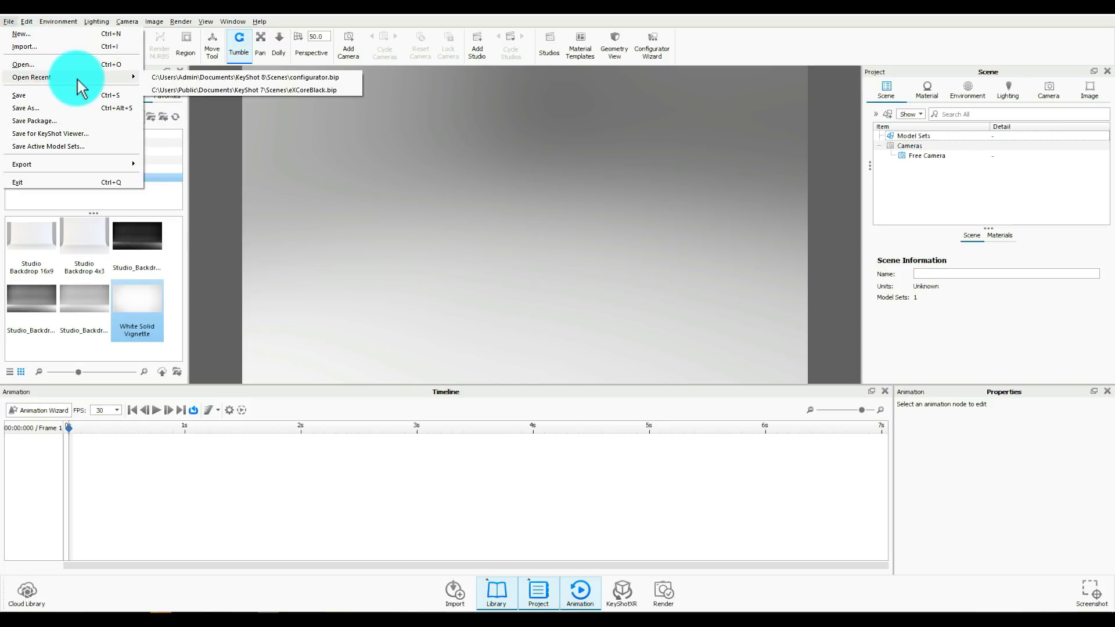
left_click(337, 77)
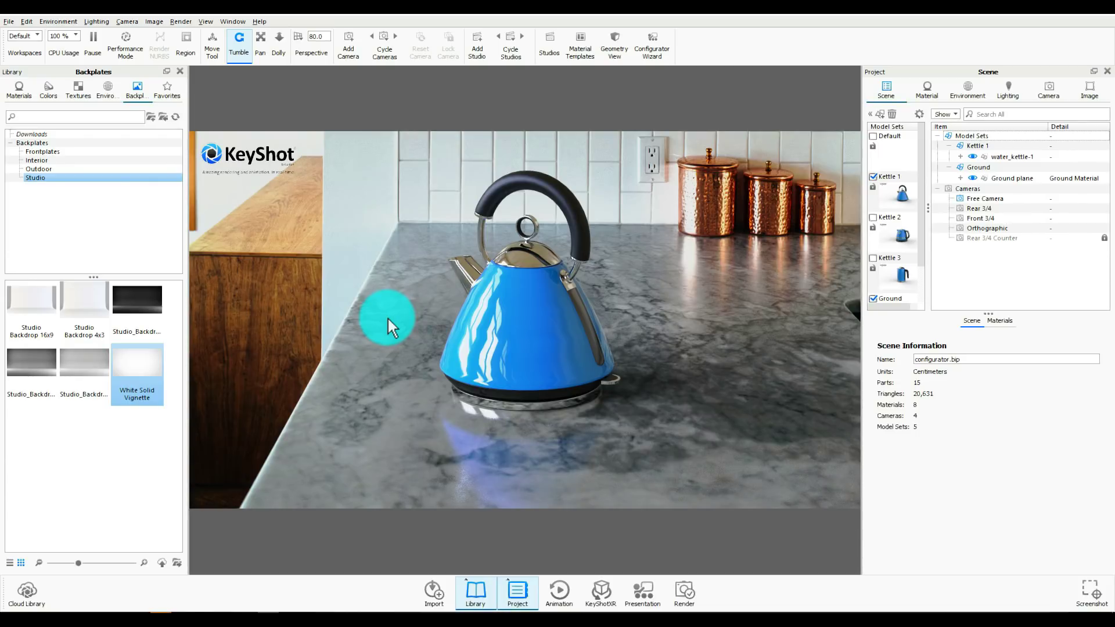
Select the Kettle 1 model set and replace the scene's backplate with the studio backplate White Solid Vignette.
left_click(967, 145)
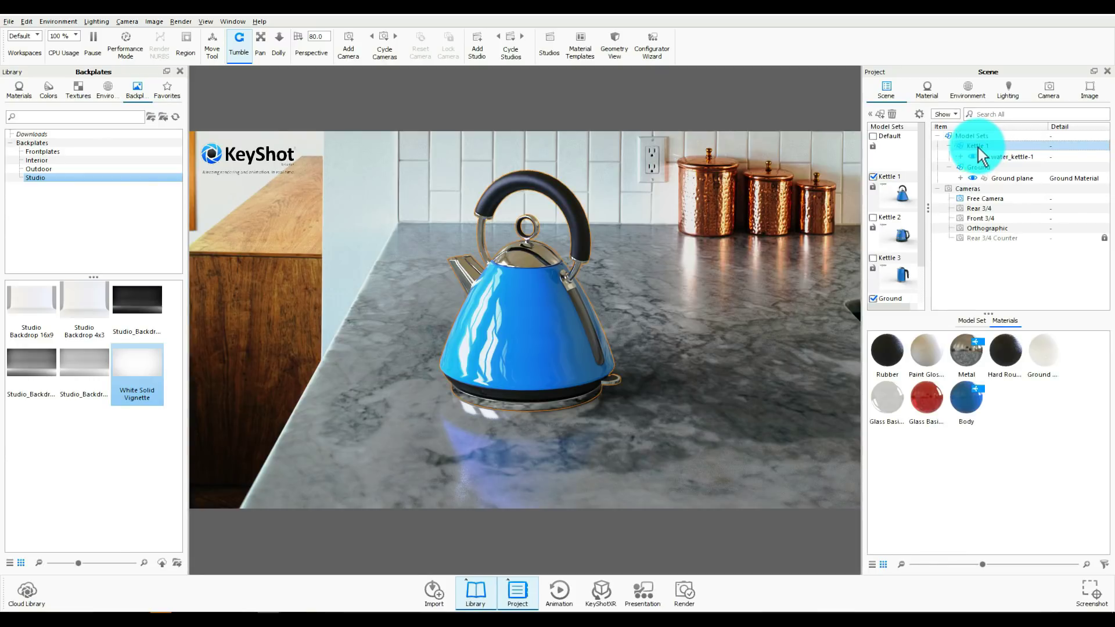
left_click(581, 337)
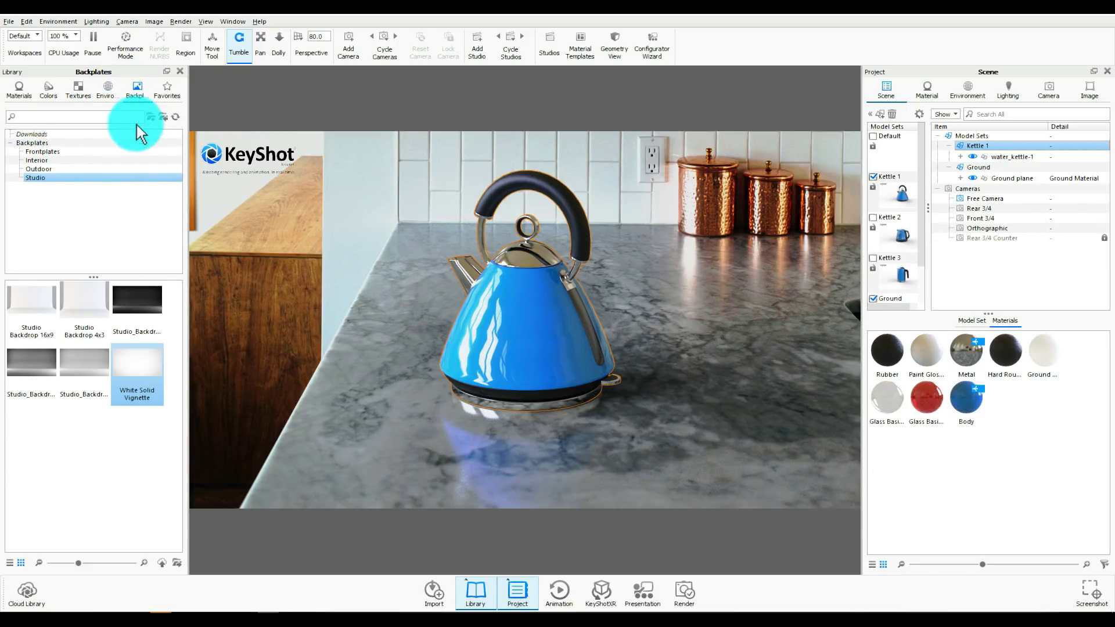
double_click(141, 378)
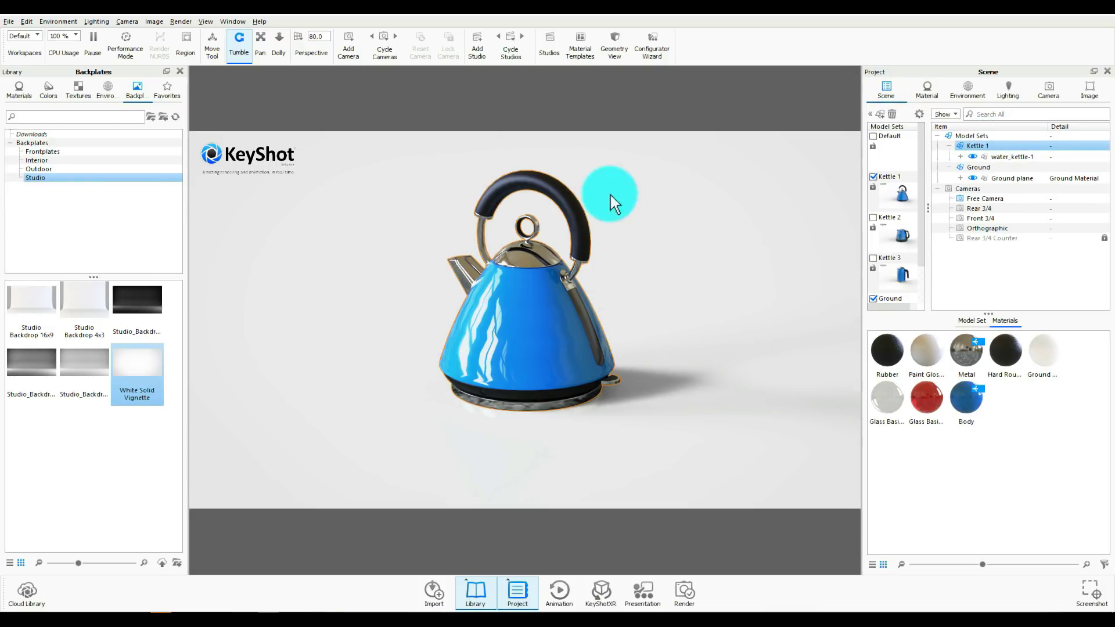
Add a turntable animation lasting about 7 seconds to the Kettle 1 model set and preview it.
right_click(1016, 154)
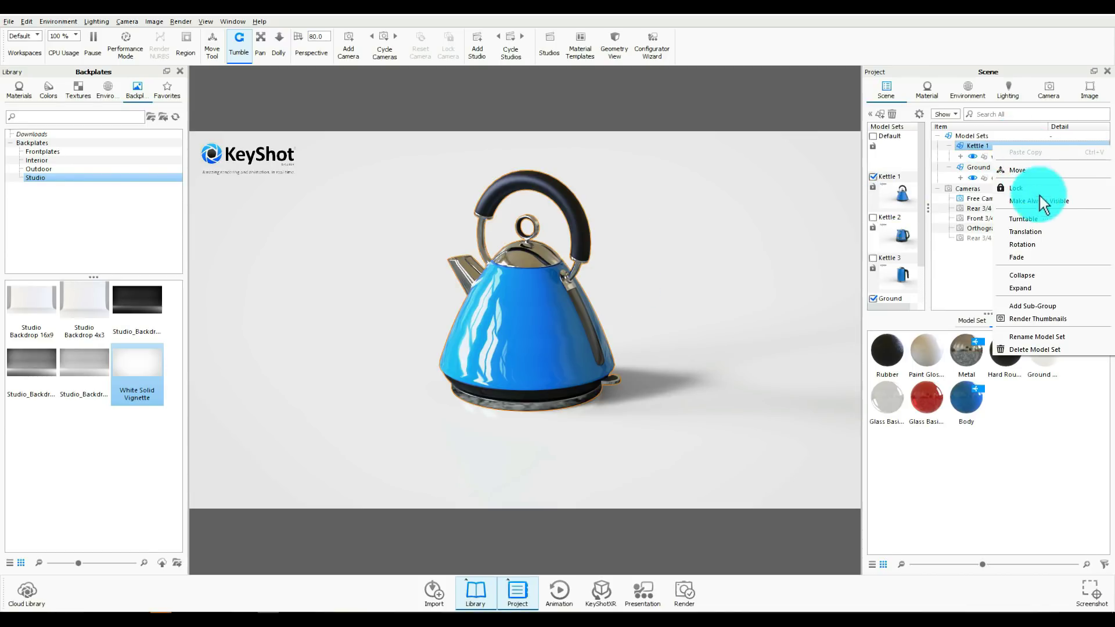
left_click(1038, 220)
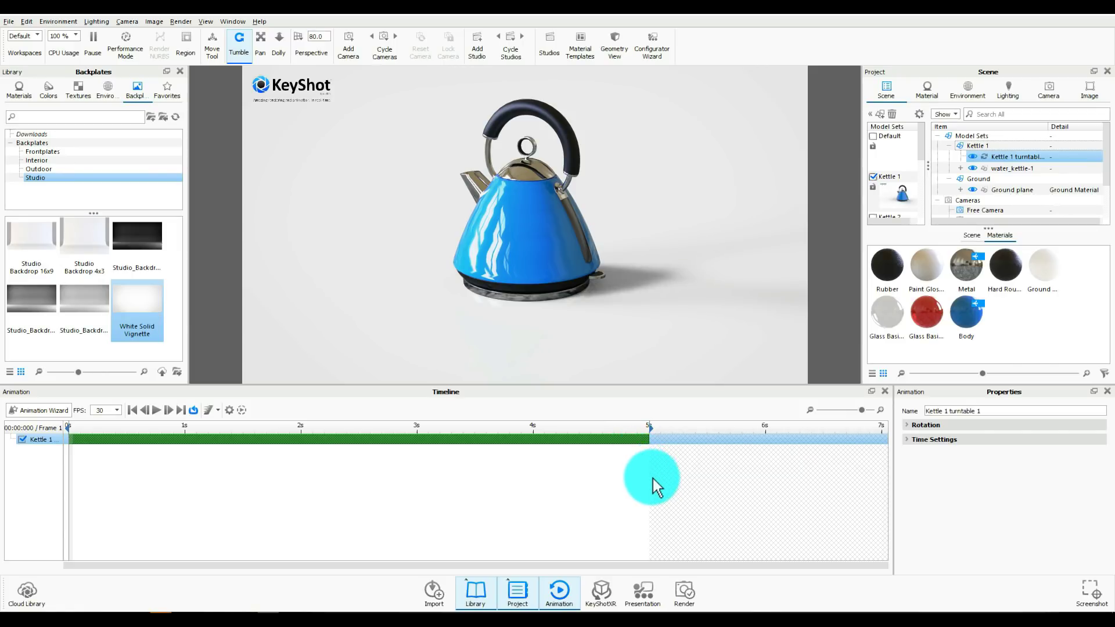
left_click_drag(651, 444, 882, 442)
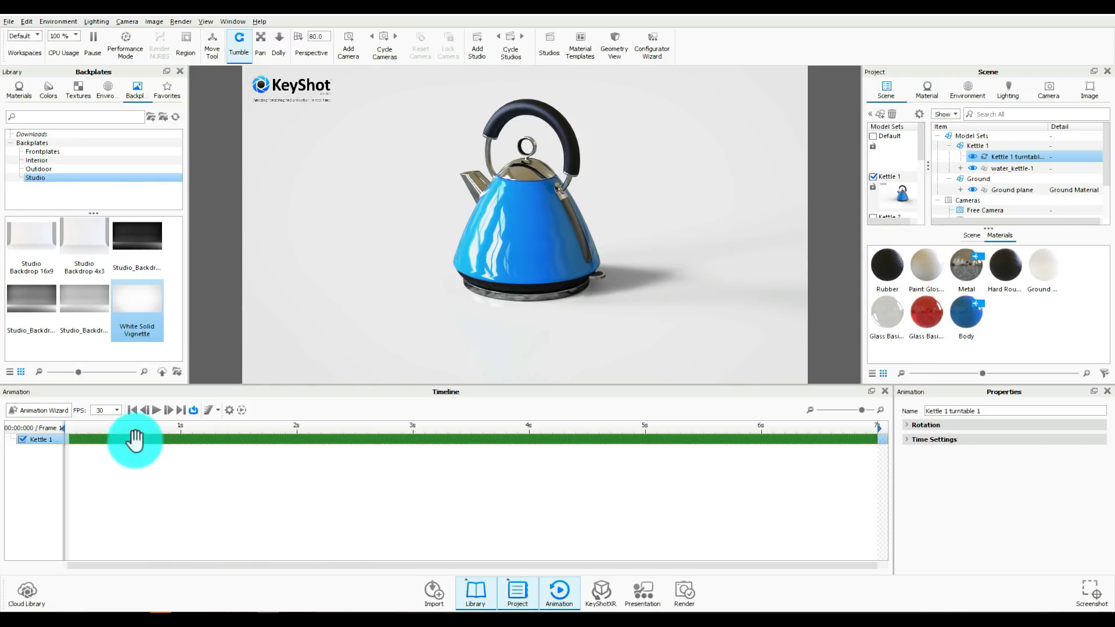
left_click(157, 411)
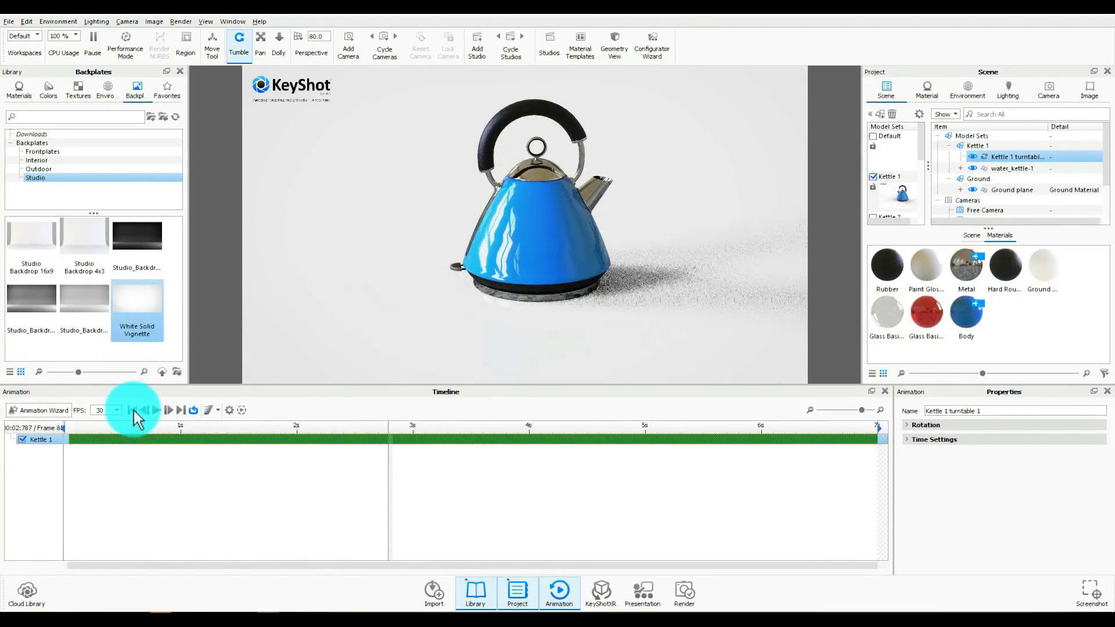
left_click(133, 410)
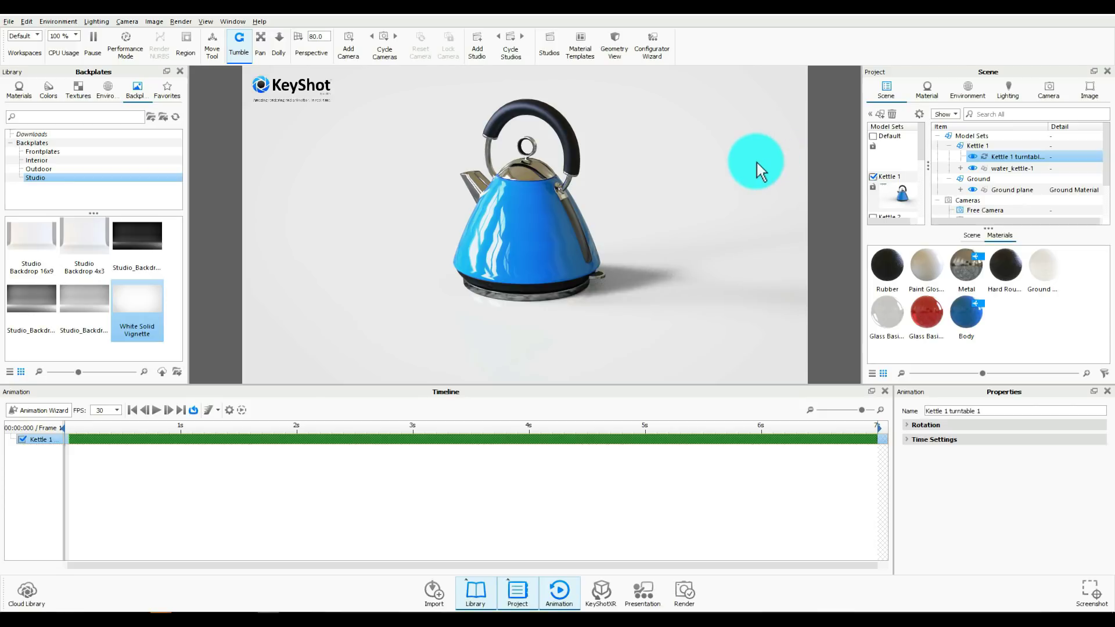
Add a fade animation to the kettle's black Hard Rough Plastic handle part.
double_click(557, 118)
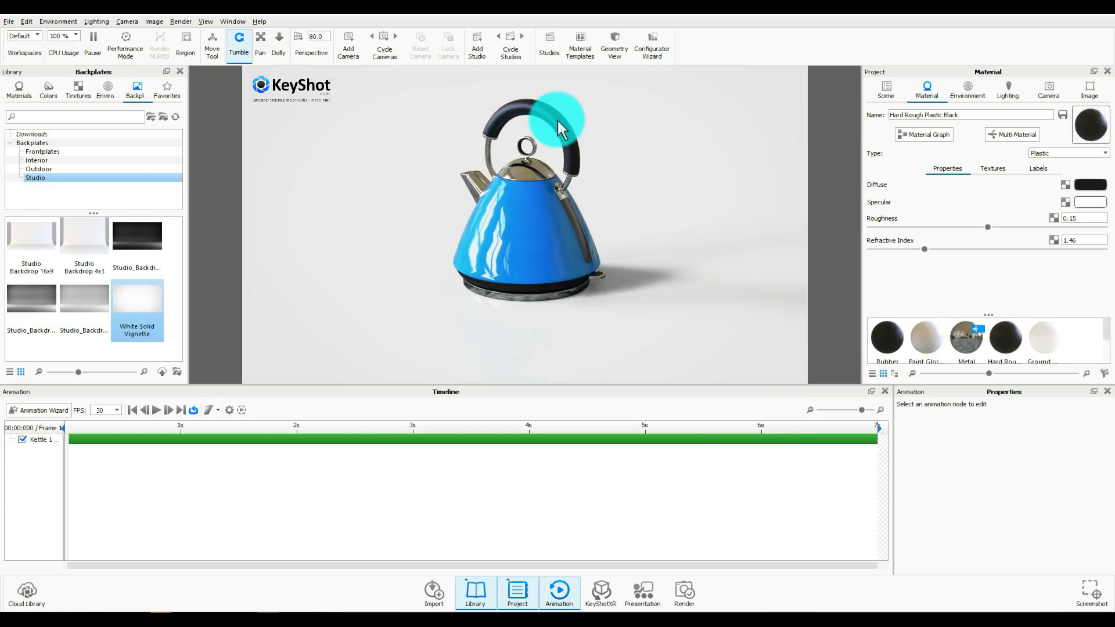
left_click(883, 91)
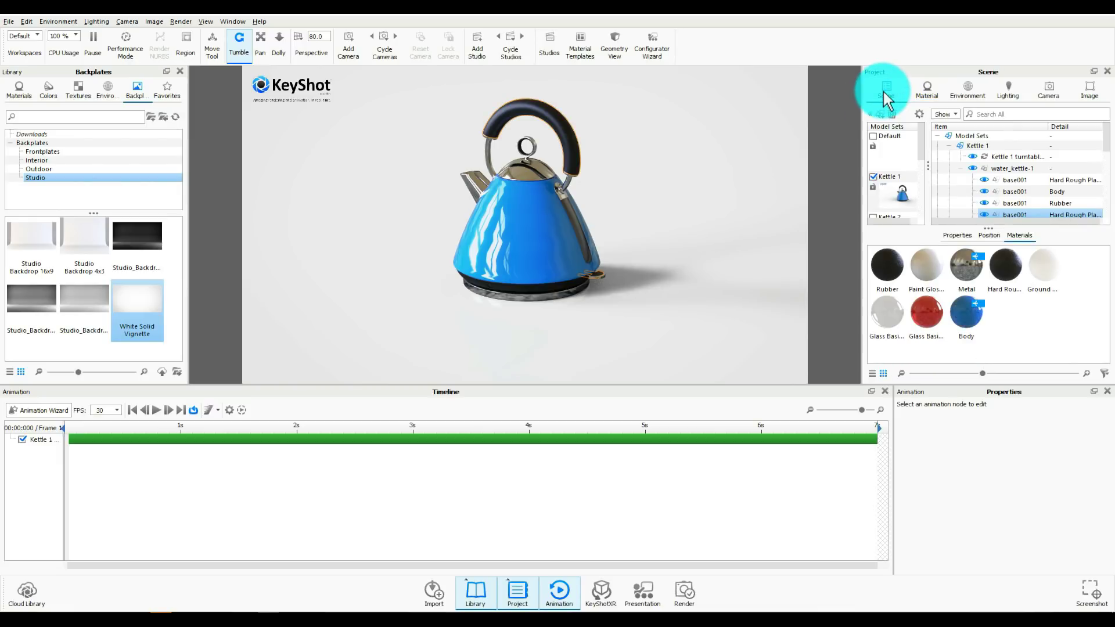
scroll(1022, 194, "down", 1)
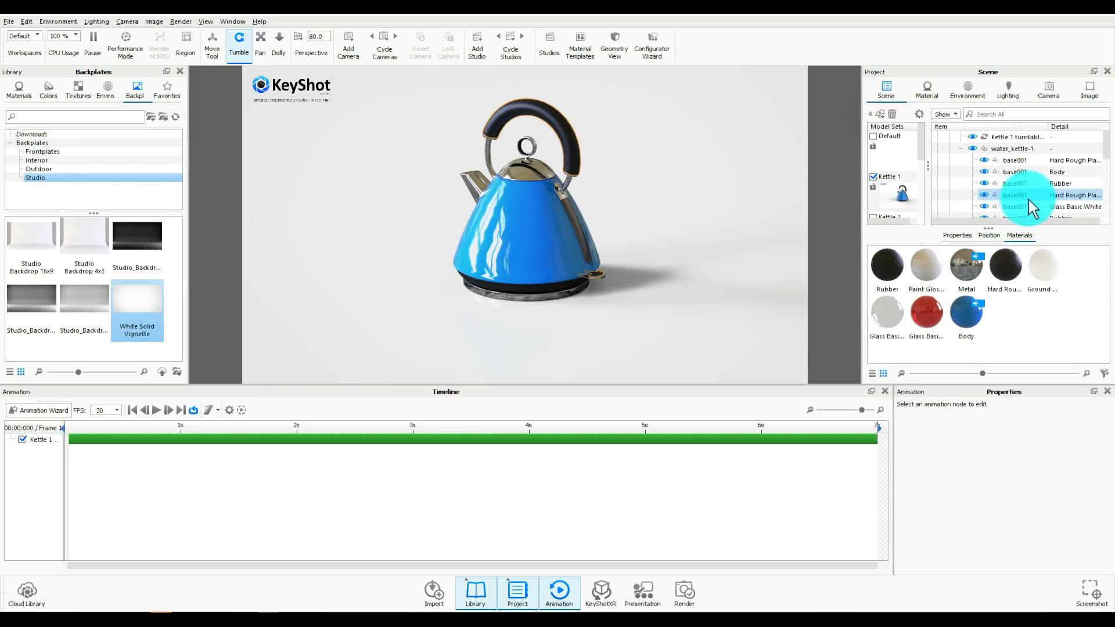
mouse_move(1029, 203)
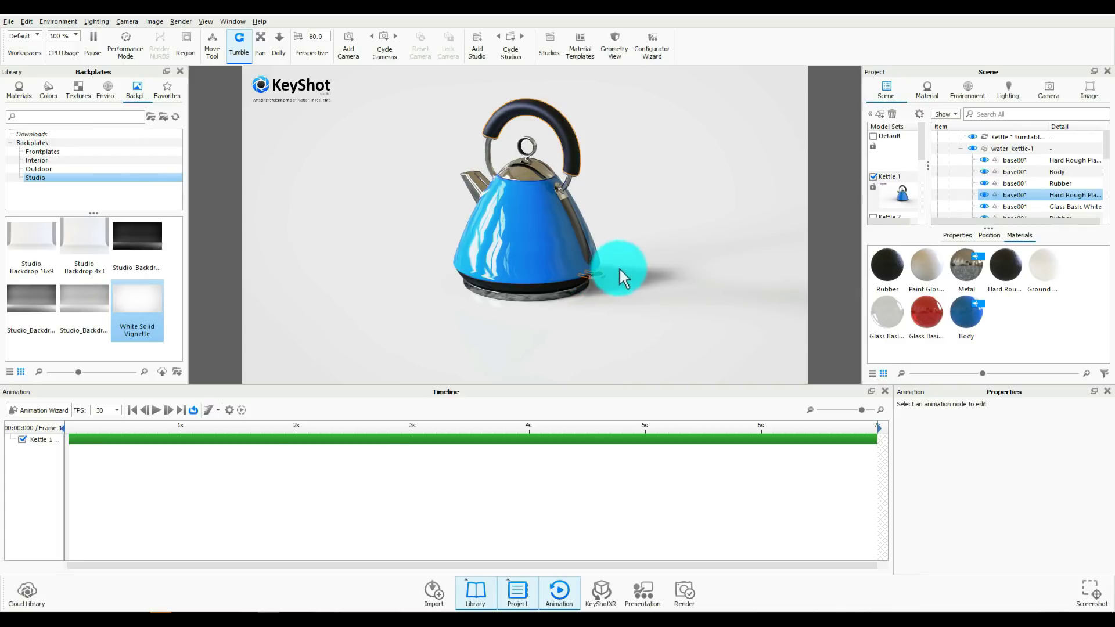
right_click(1032, 196)
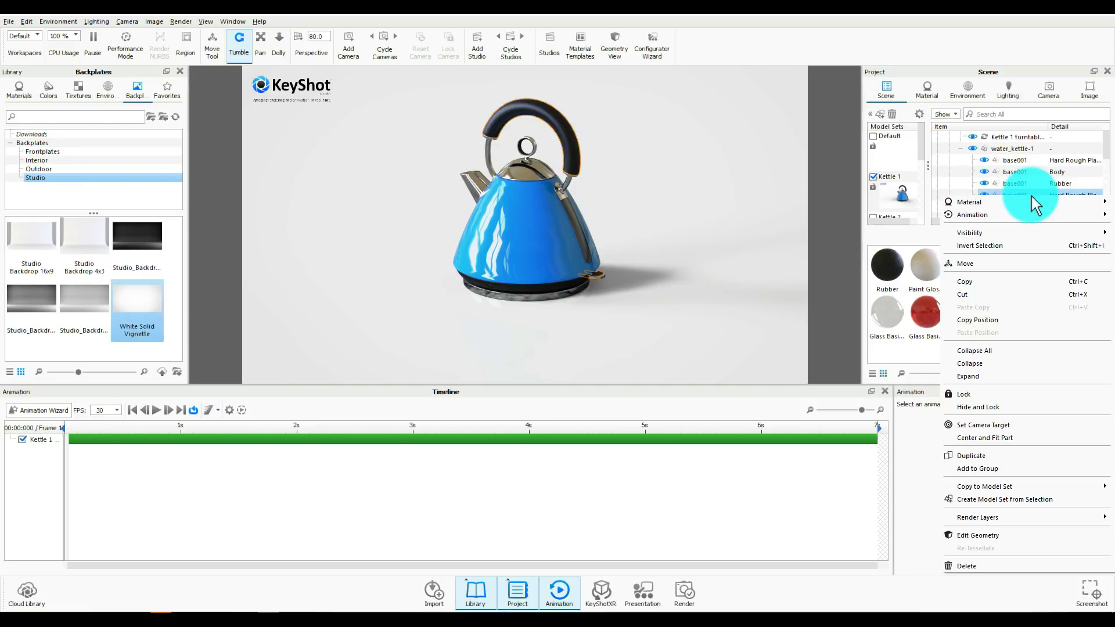
mouse_move(977, 216)
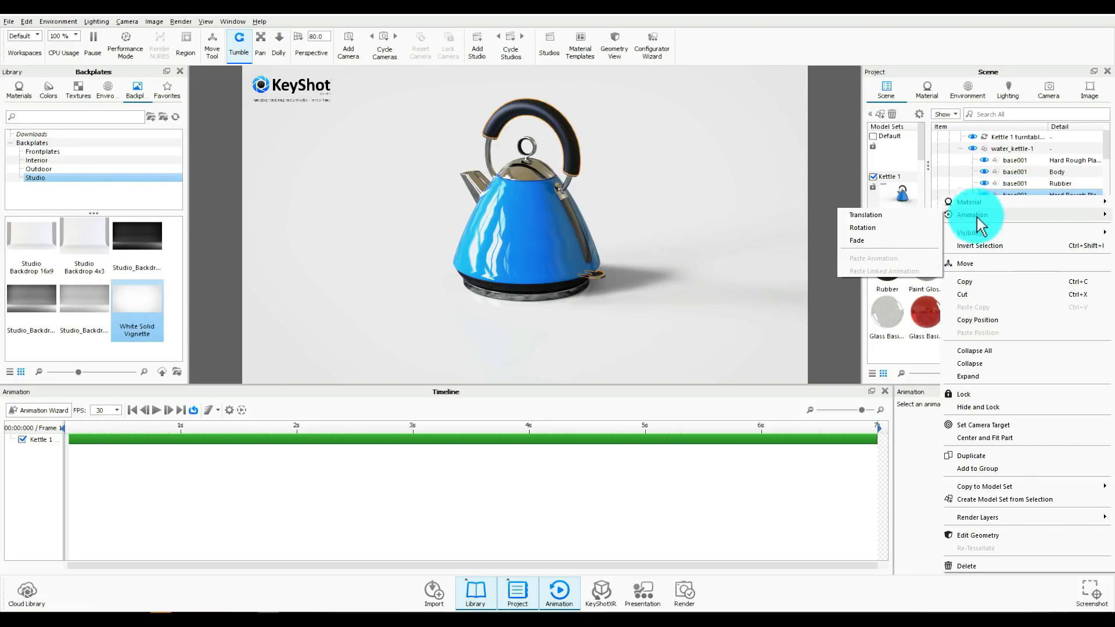
left_click(858, 242)
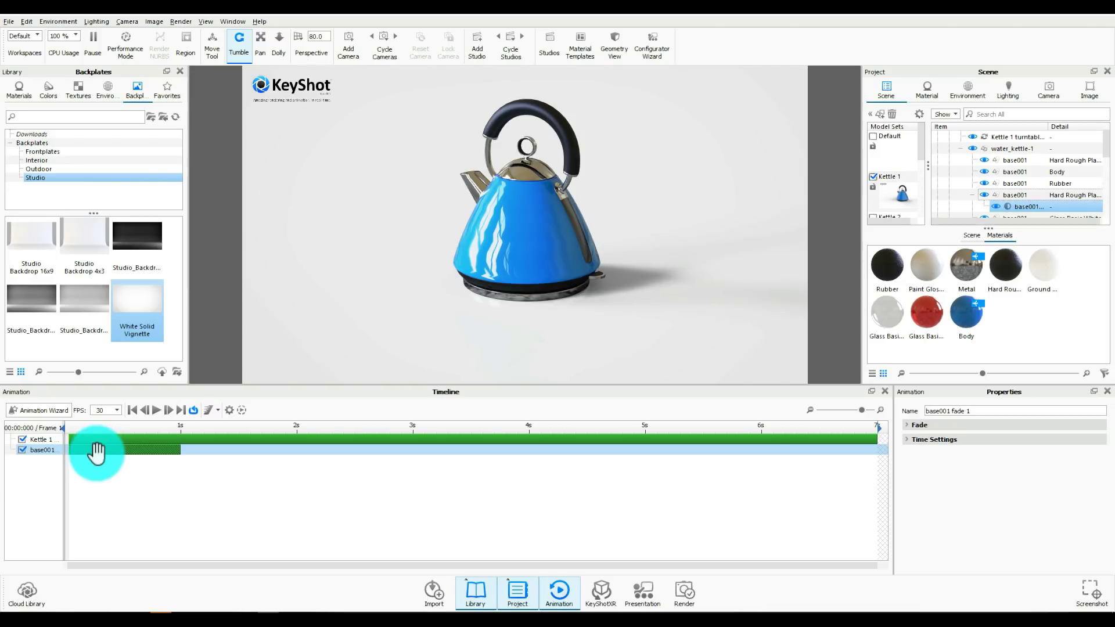
Retime the handle's fade animation to run from about 1 second to about 2.2 seconds.
left_click_drag(96, 452, 209, 463)
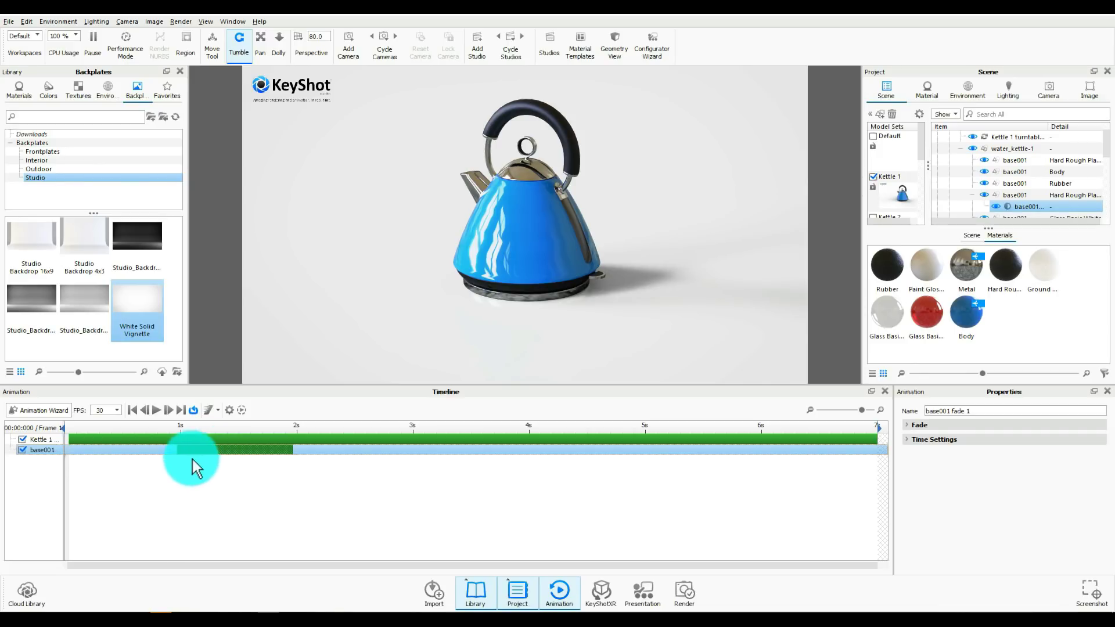
left_click(212, 465)
left_click_drag(212, 465, 178, 456)
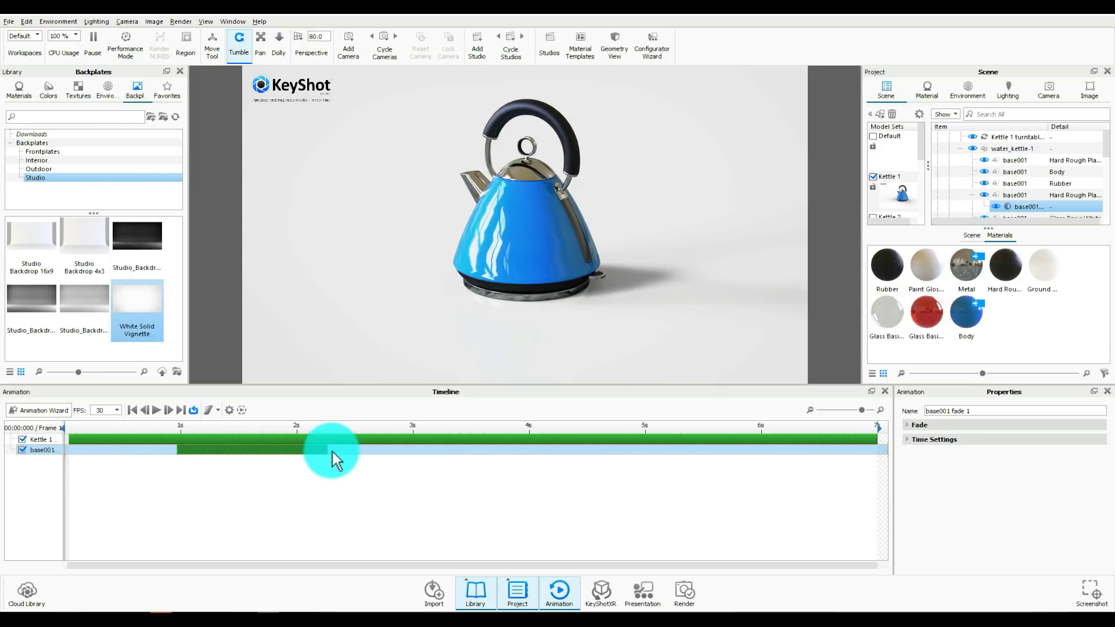
left_click_drag(326, 452, 320, 454)
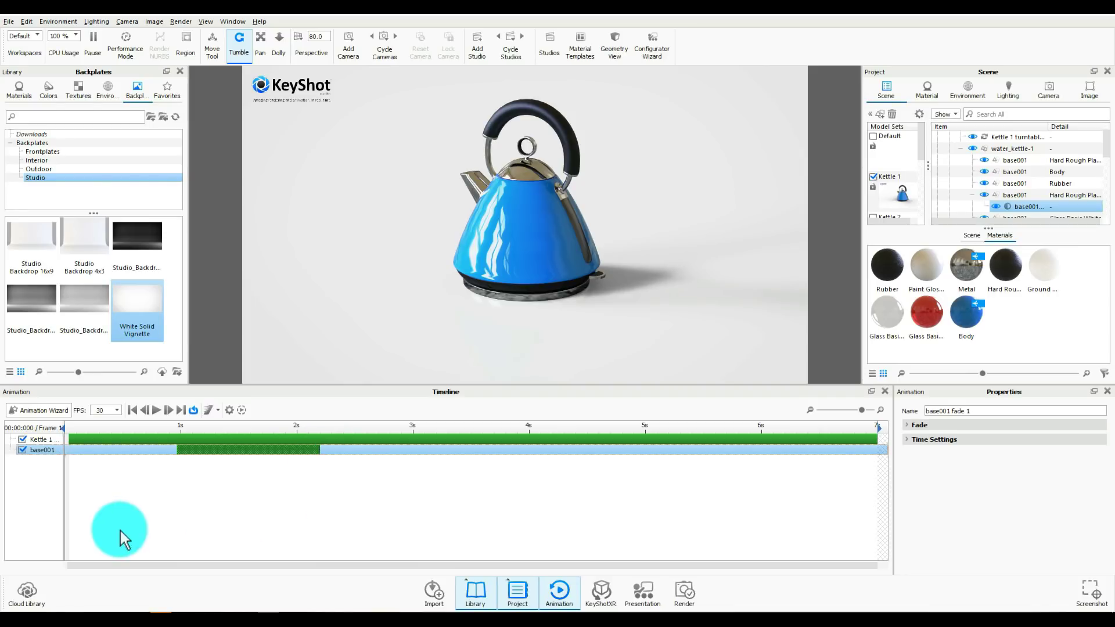
Preview the animation, extend the handle's fade to end at about 2.5 seconds, and return to the first frame.
left_click(158, 416)
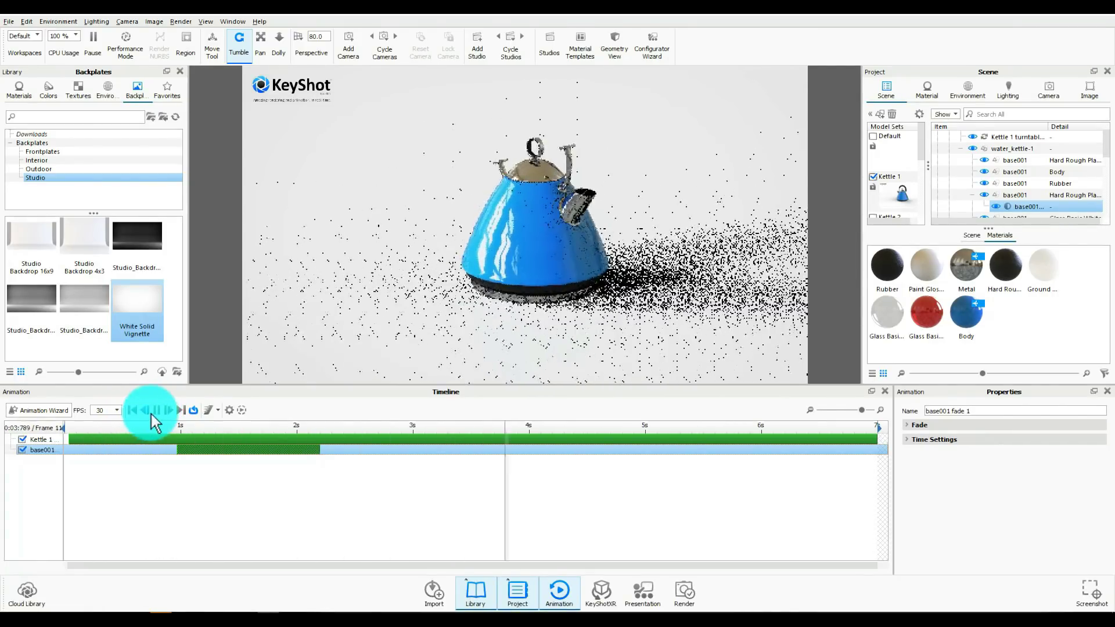
left_click(156, 410)
left_click(235, 457)
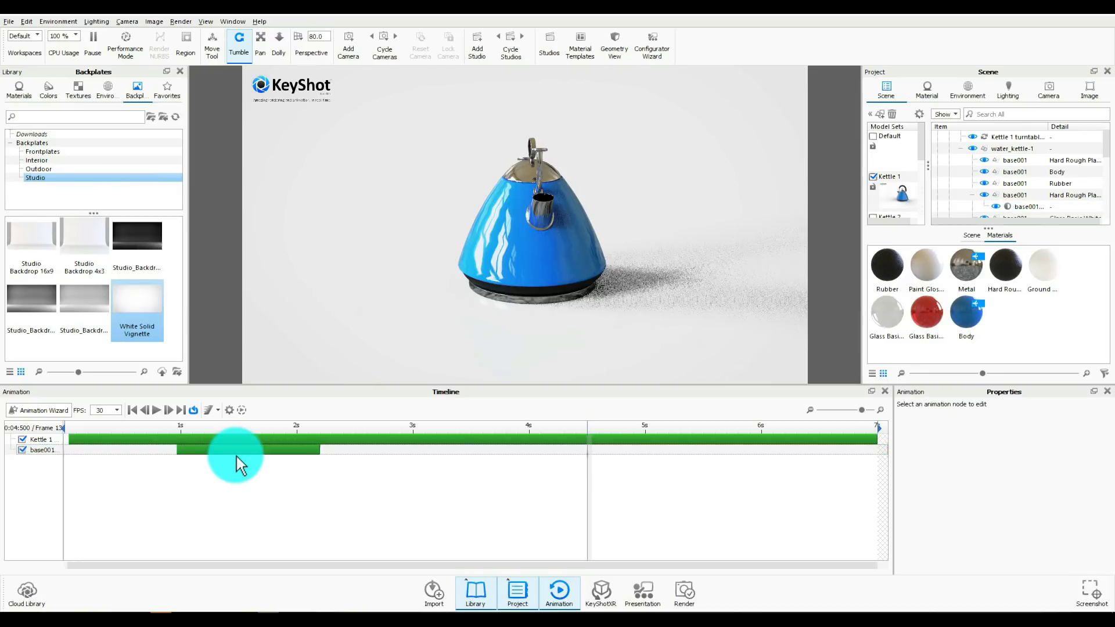
left_click(240, 456)
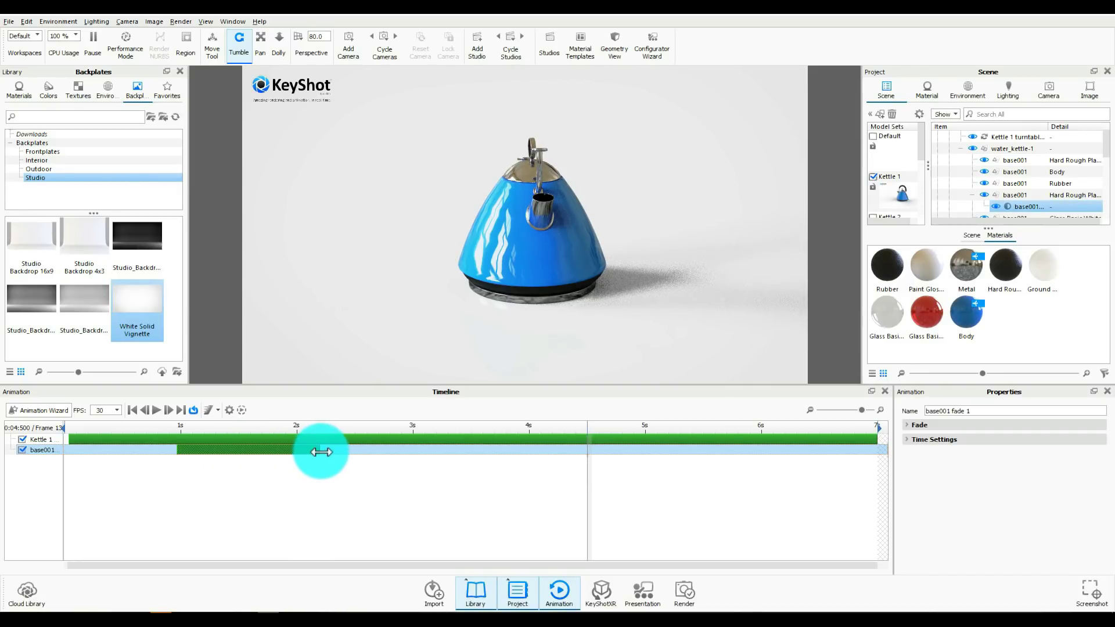
left_click_drag(322, 452, 356, 450)
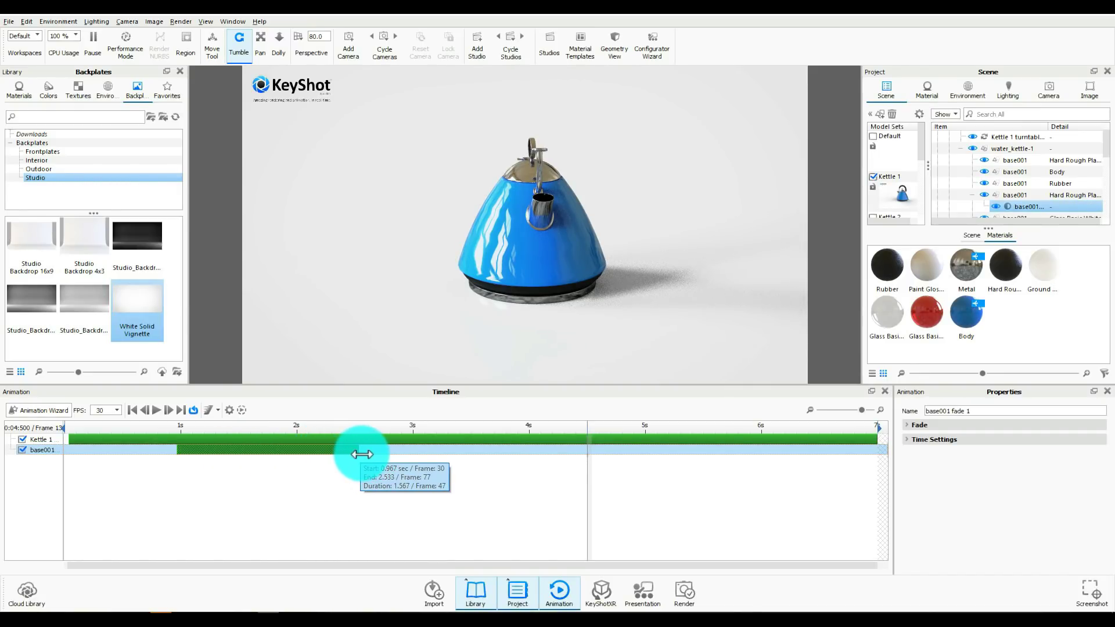
left_click(132, 410)
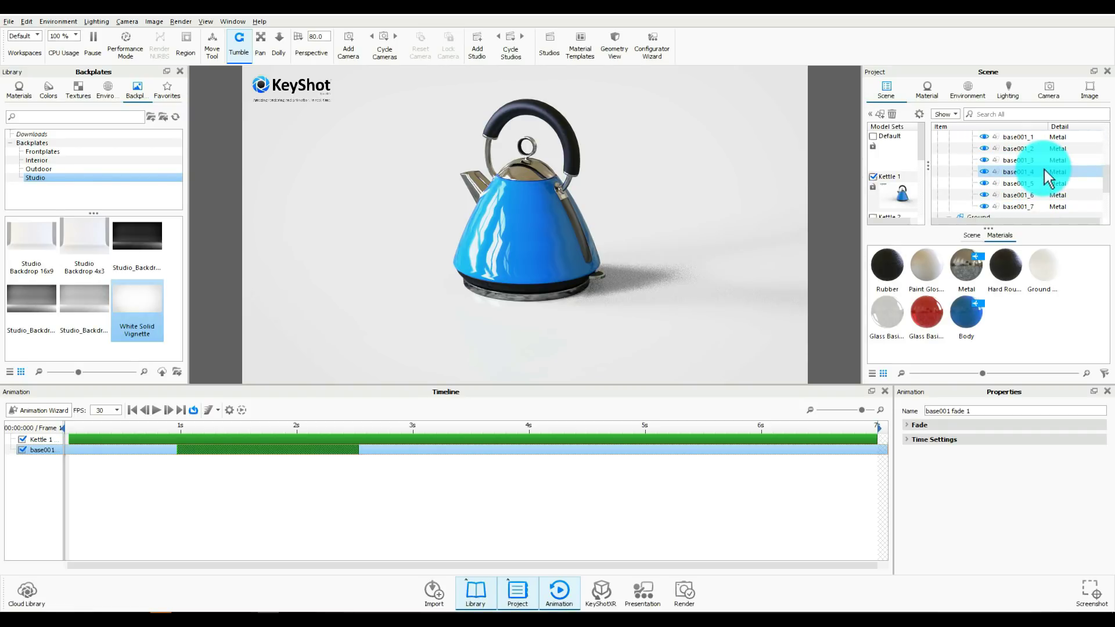
Add a fade animation to the Rubber ring part on top of the kettle's lid.
scroll(1044, 172, "down", 5)
scroll(1044, 172, "up", 3)
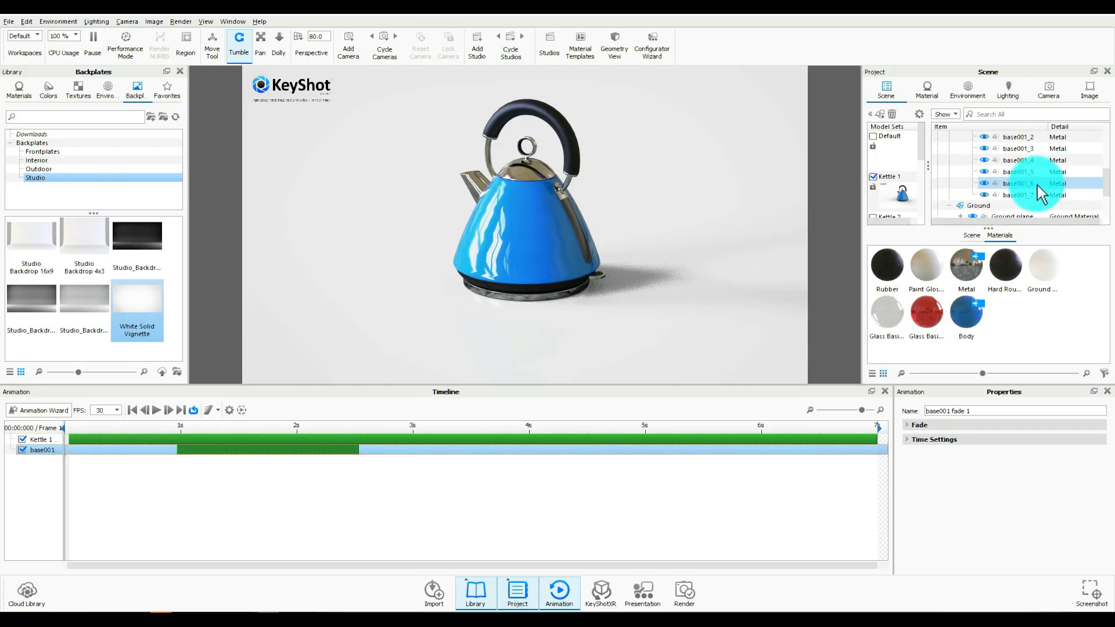
scroll(1043, 196, "up", 1)
scroll(1044, 196, "up", 1)
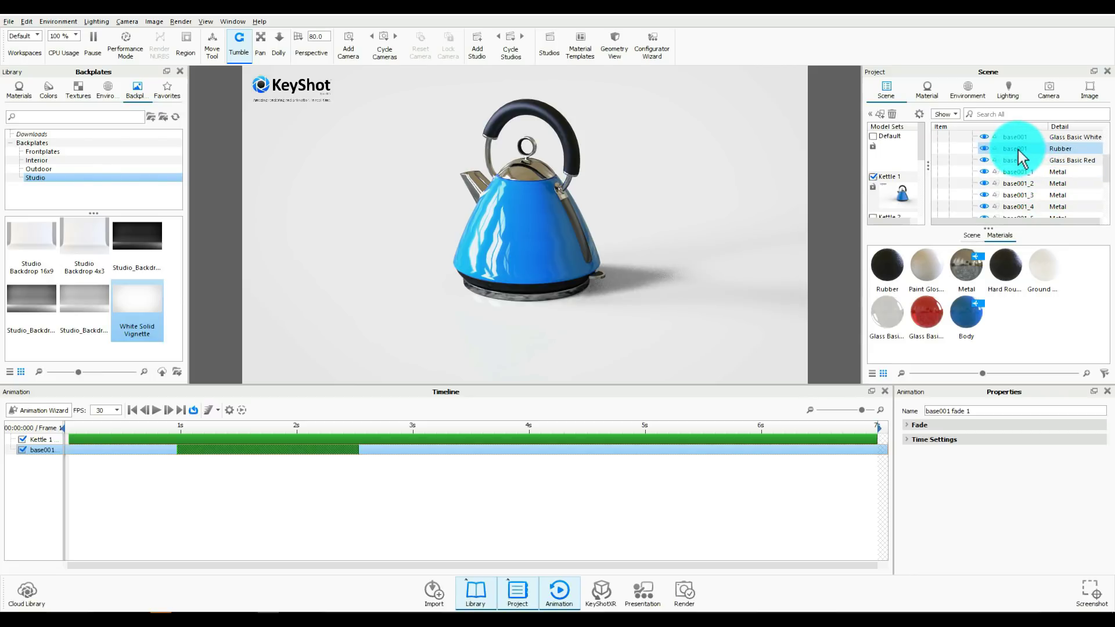
mouse_move(1017, 150)
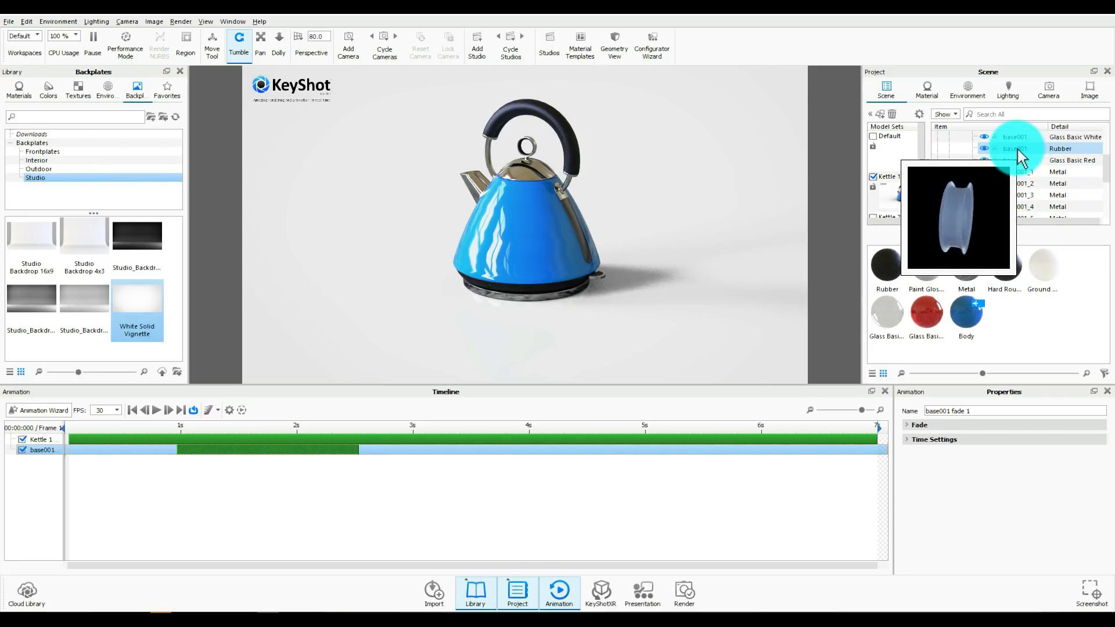
left_click(1017, 150)
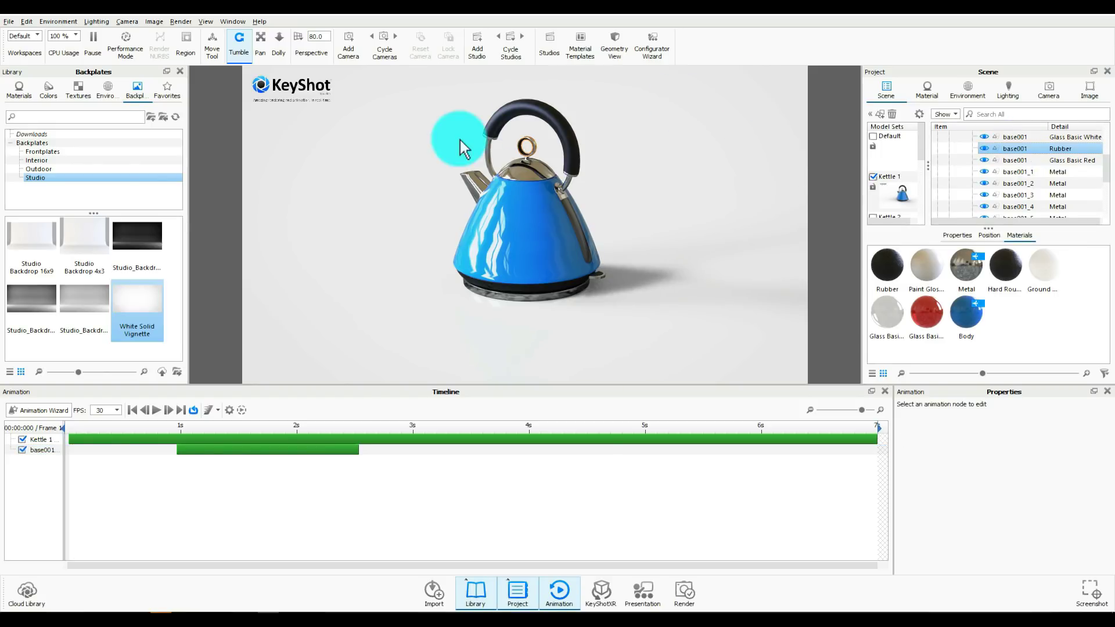
left_click(513, 157)
left_click(1064, 145)
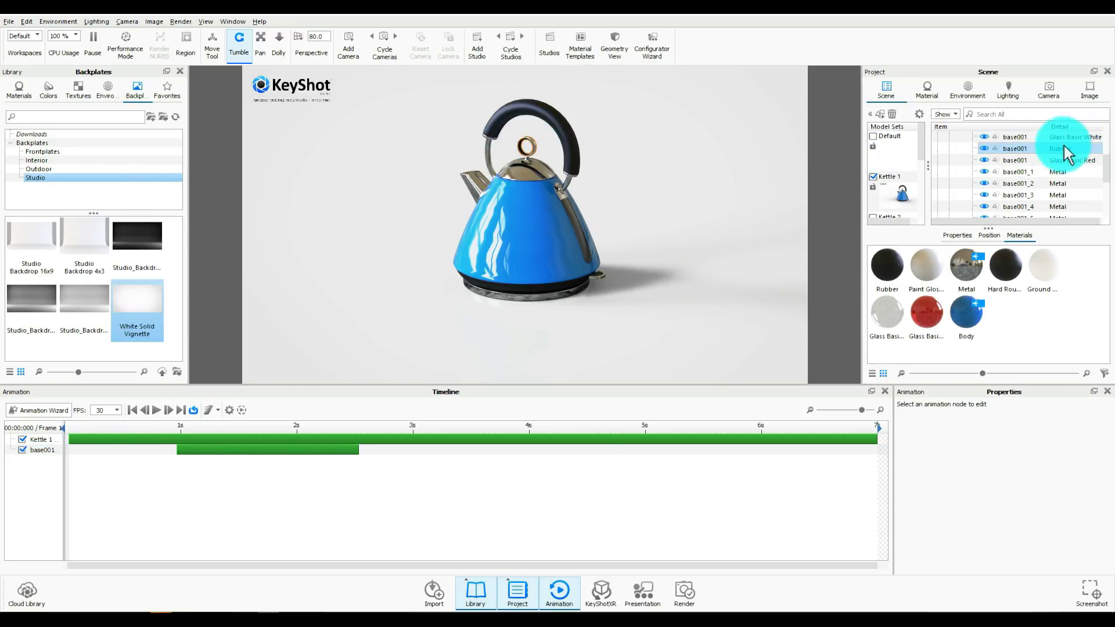
right_click(1038, 149)
mouse_move(968, 168)
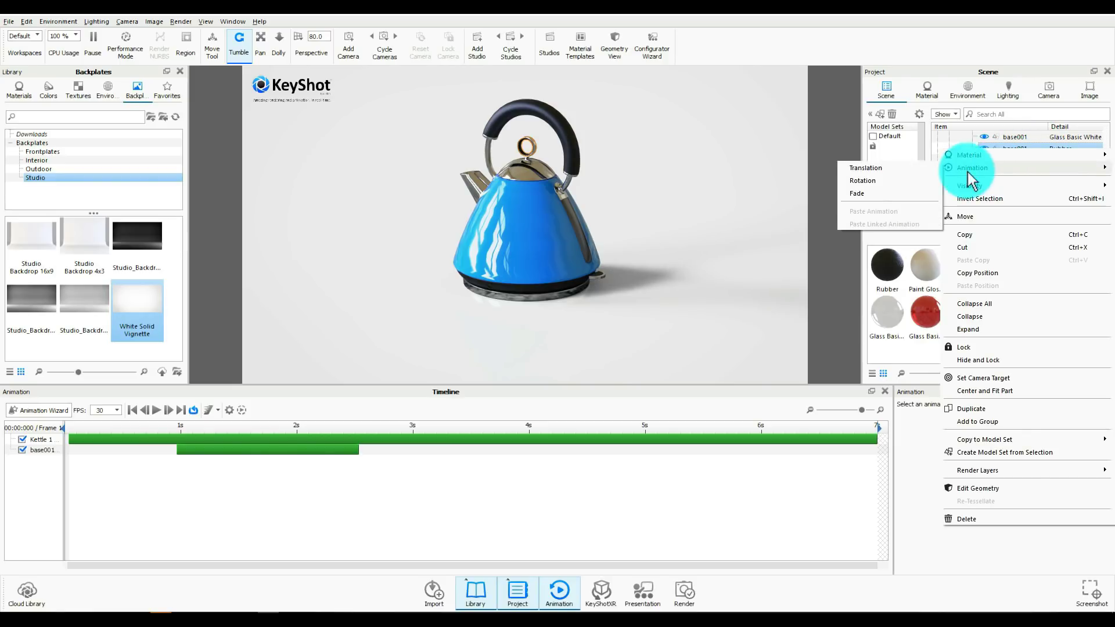
left_click(859, 190)
Retime the lid ring's fade to run from about 1 second to about 2.5 seconds, matching the handle's fade.
left_click(118, 460)
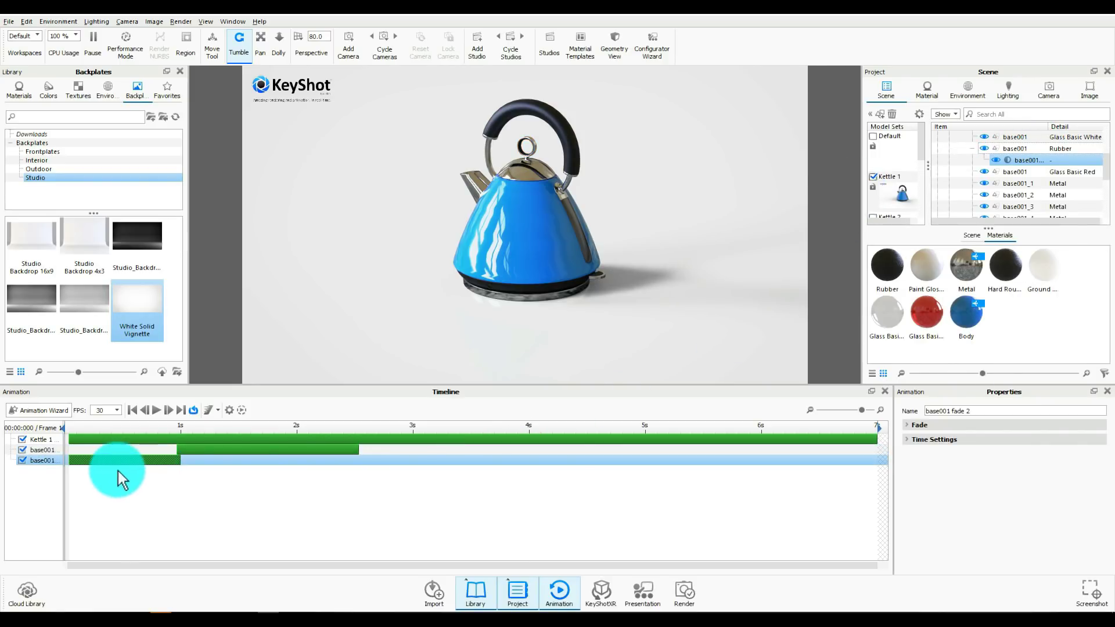
left_click_drag(119, 461, 358, 466)
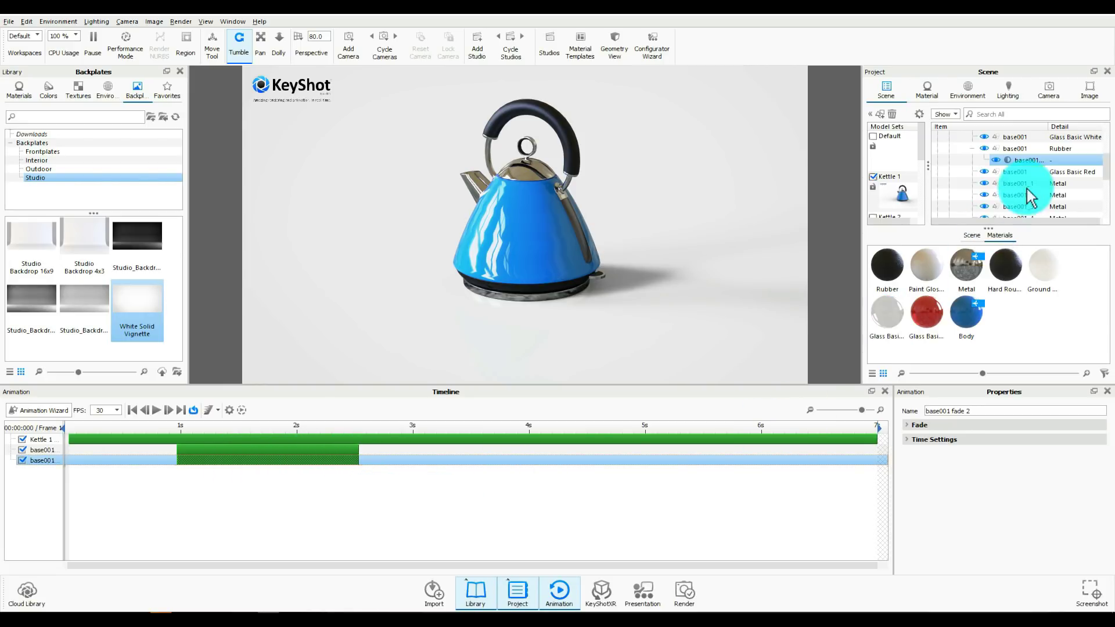
Add a fade animation to the Hard Rough Plastic Black part in the kettle's base.
left_click(1054, 173, "ctrl")
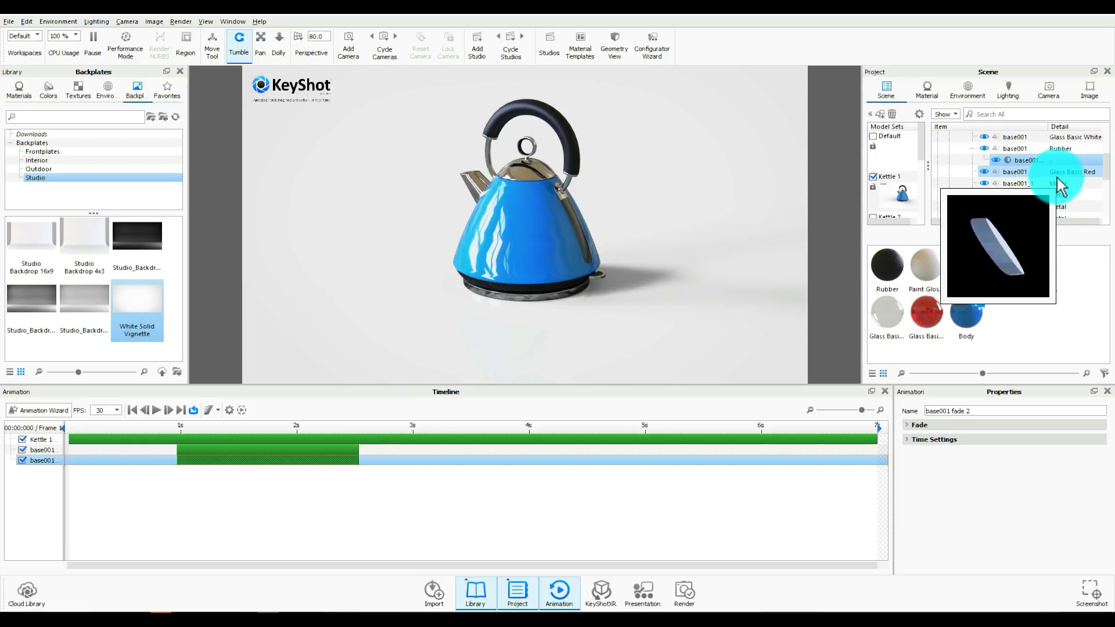
left_click(1064, 153)
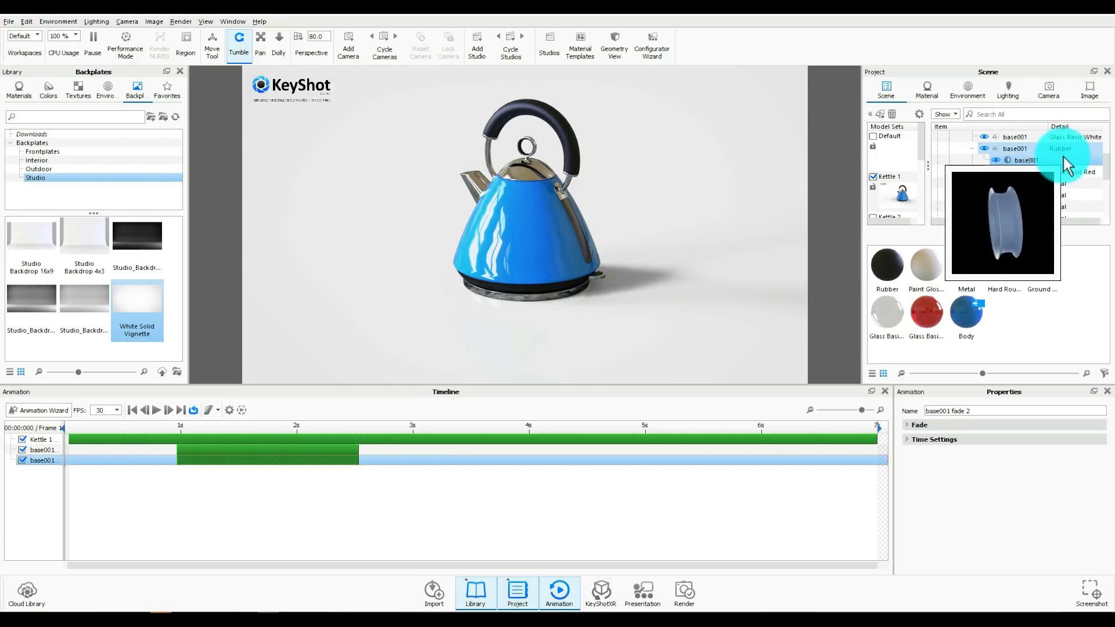
scroll(1064, 160, "up", 3)
left_click(525, 290)
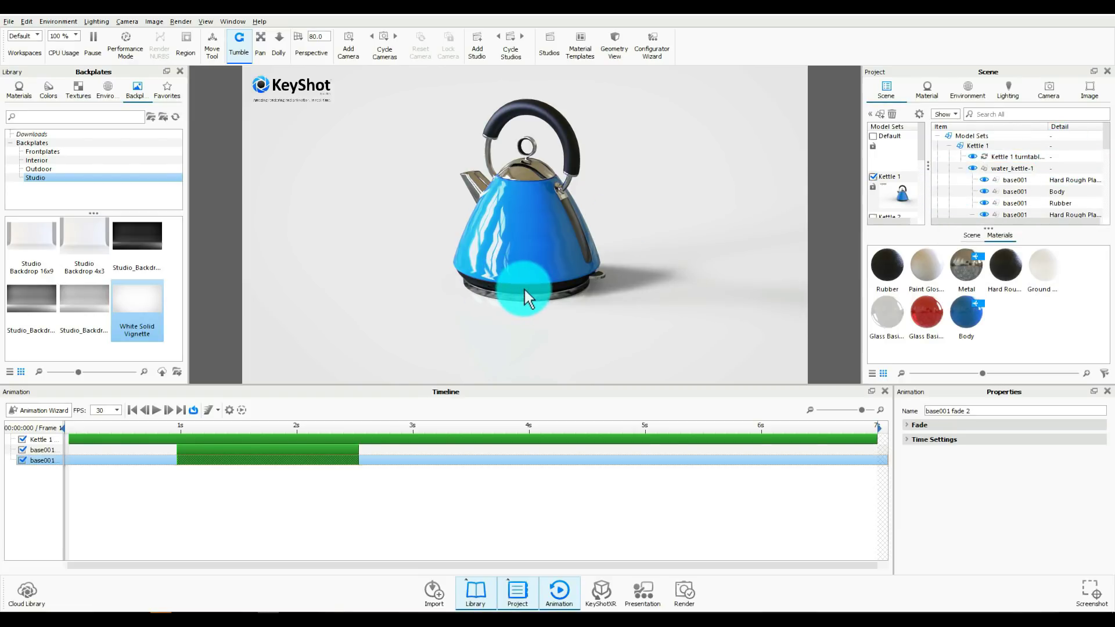
double_click(524, 287)
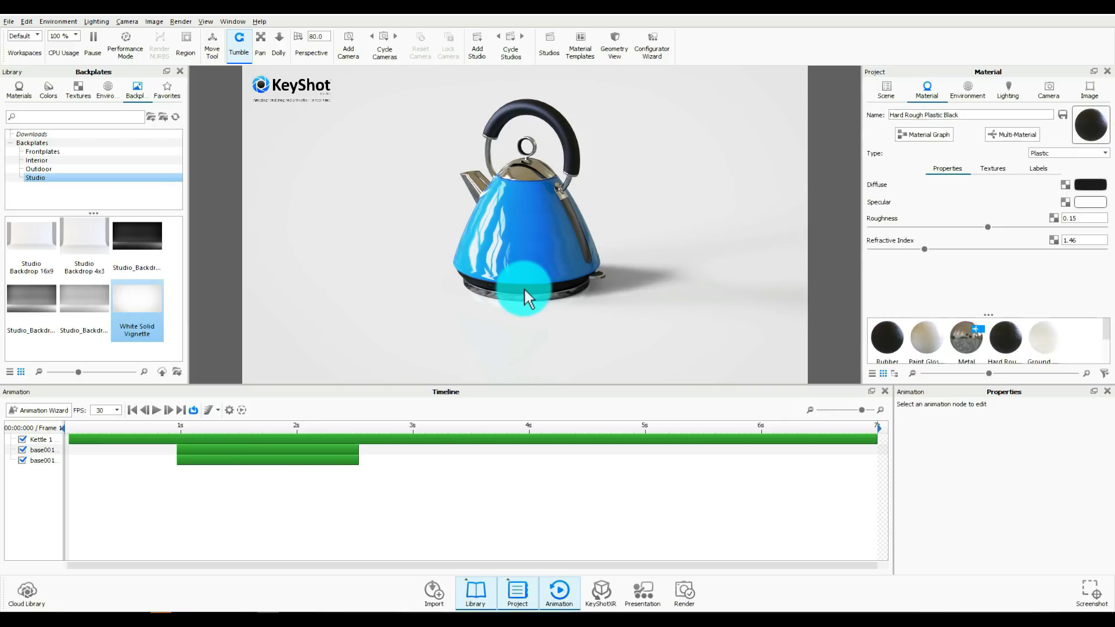
left_click(889, 90)
left_click(1039, 180)
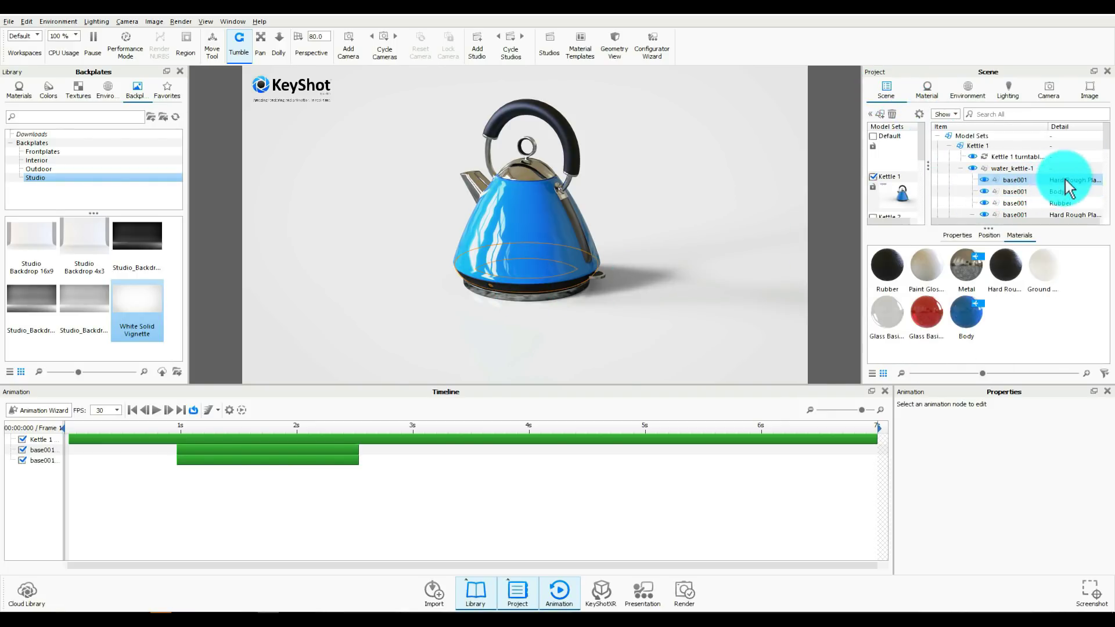
right_click(1029, 181)
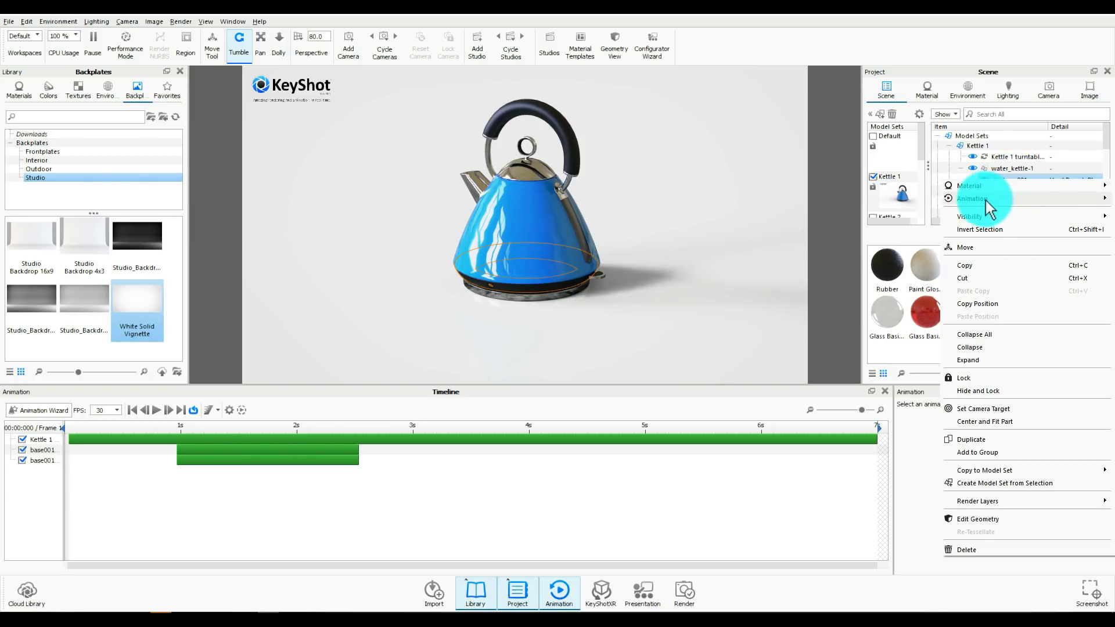
mouse_move(985, 199)
left_click(873, 225)
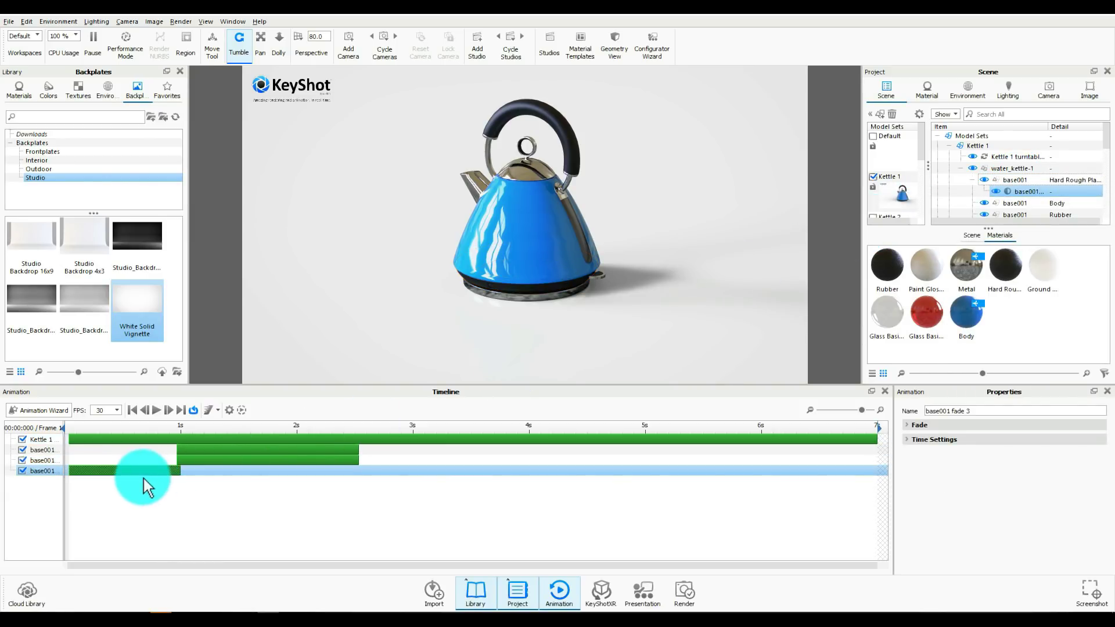
Retime the black plastic base part's fade to run from about 1 second to about 2.5 seconds and preview the animation.
left_click_drag(130, 469, 359, 475)
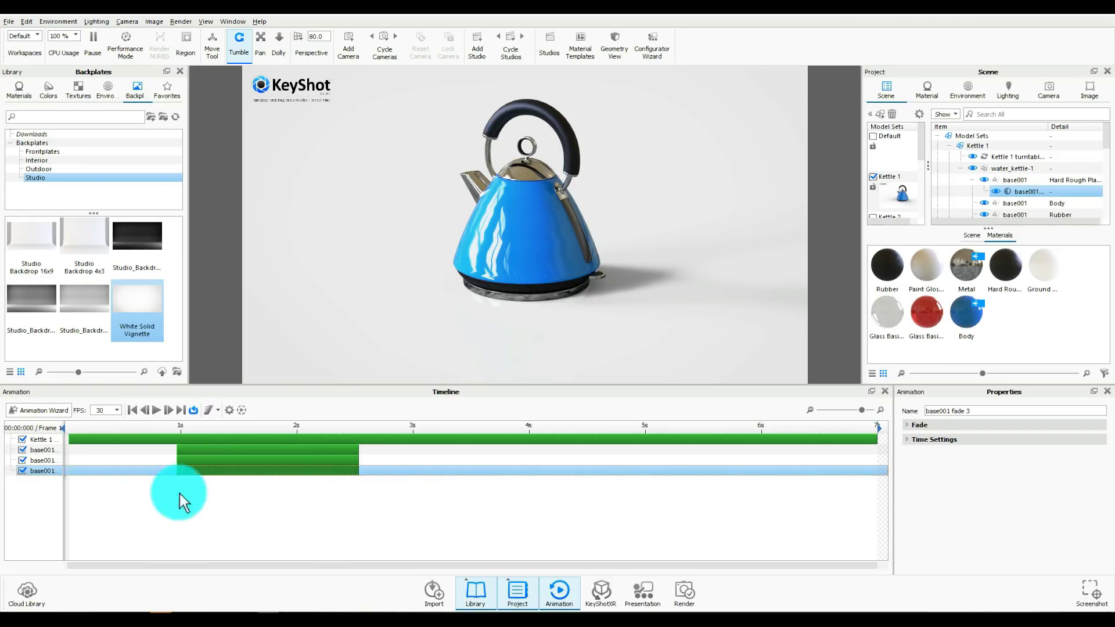
left_click(158, 411)
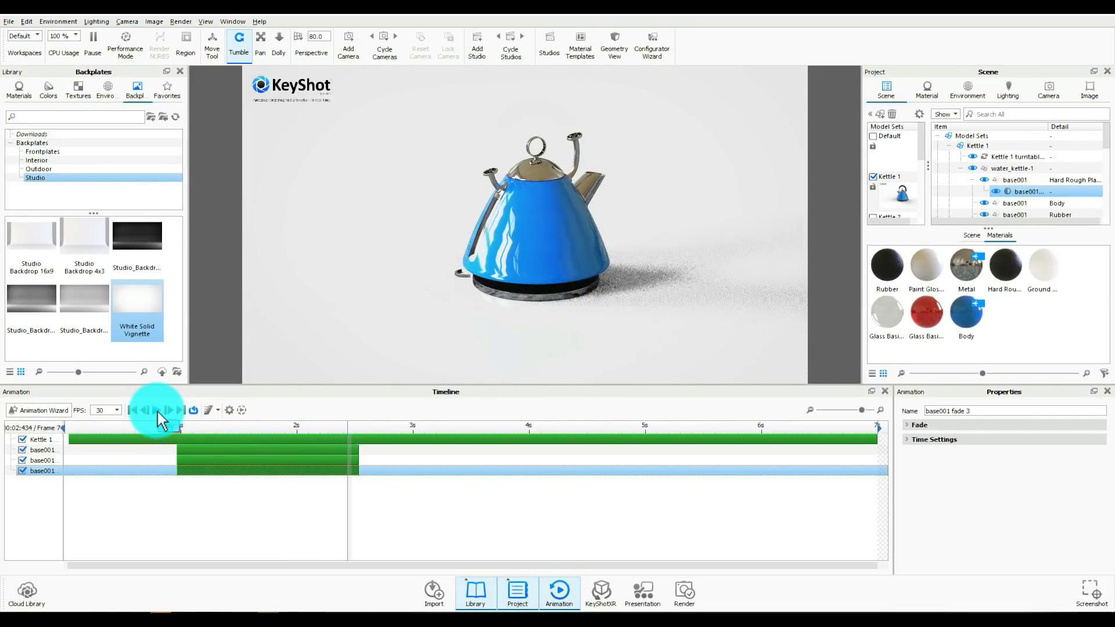
Add another fade animation to the Hard Rough Plastic Black part in the kettle's base.
double_click(554, 287)
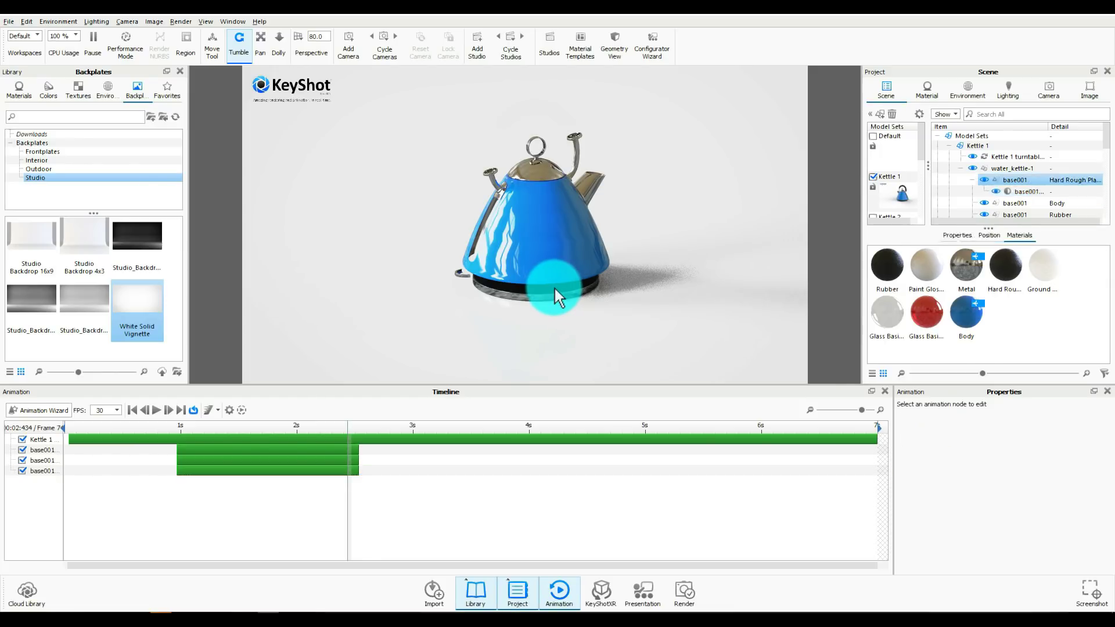
left_click(888, 91)
left_click(1038, 189)
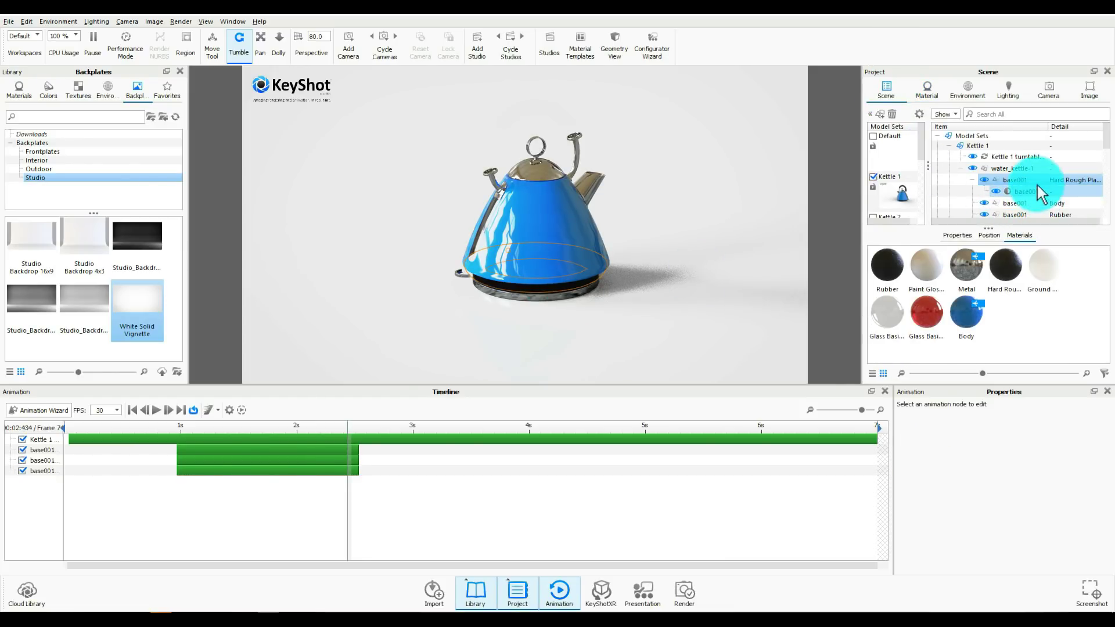
right_click(1061, 181)
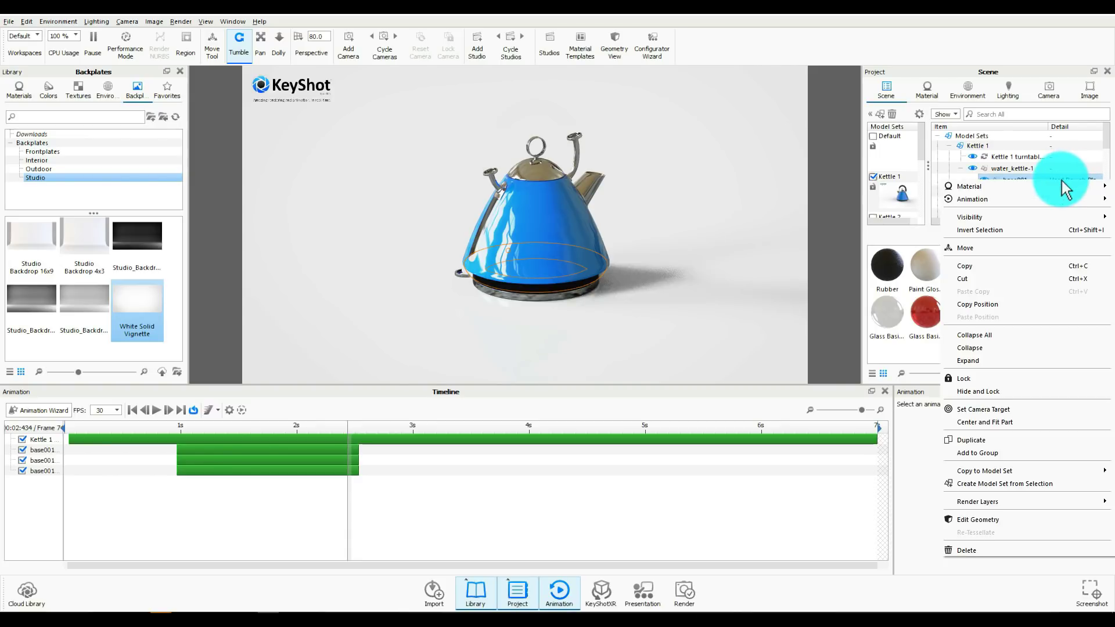
mouse_move(976, 198)
left_click(859, 225)
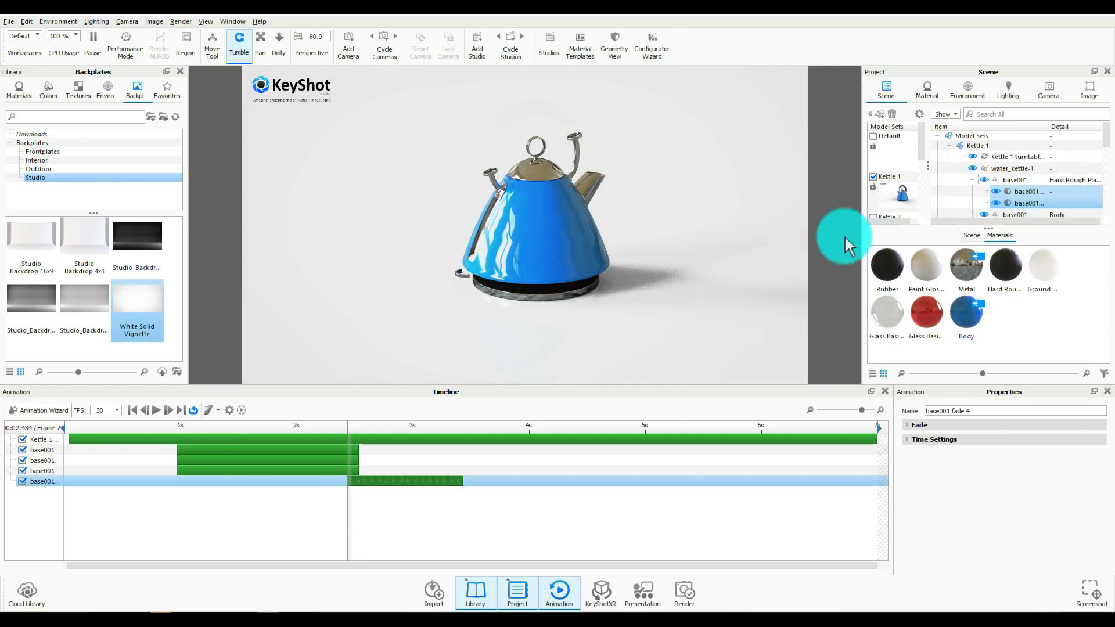
Retime the plastic part's second fade to run from about 1 second to about 2.5 seconds and preview the animation from the first frame.
left_click_drag(415, 481, 353, 482)
left_click(131, 410)
left_click(157, 410)
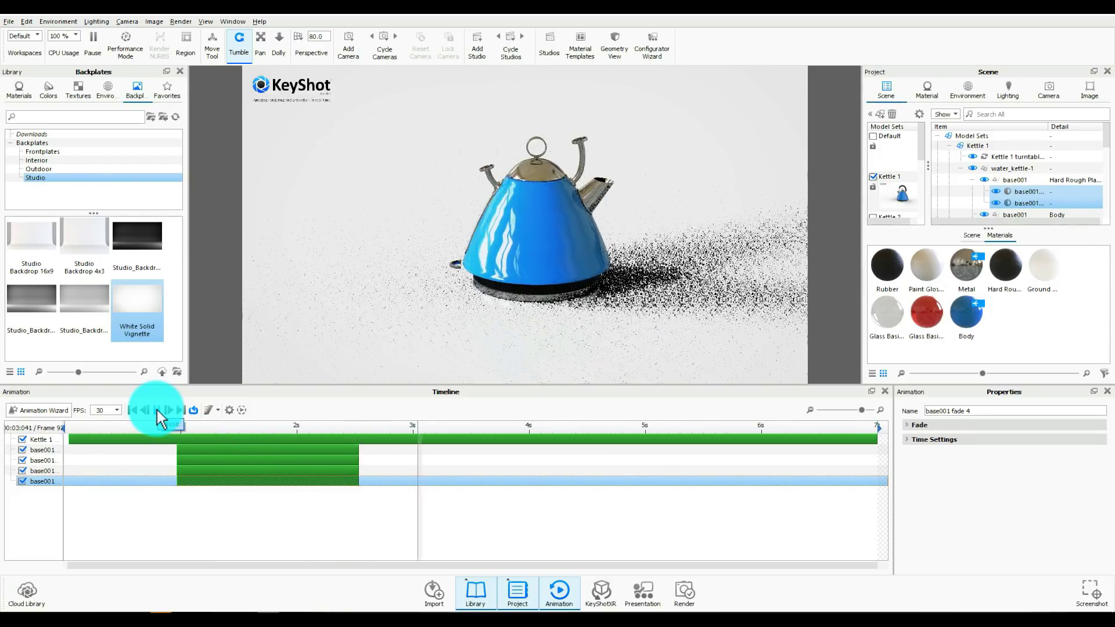
left_click(158, 410)
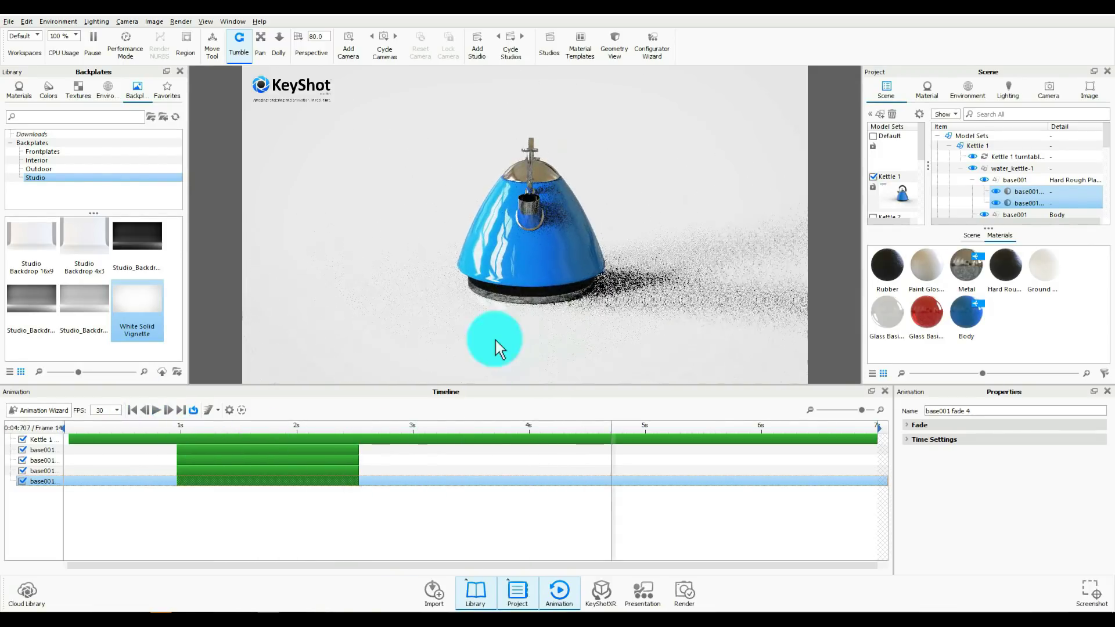
Add a fade animation to the Rubber part around the kettle's base.
left_click(544, 289)
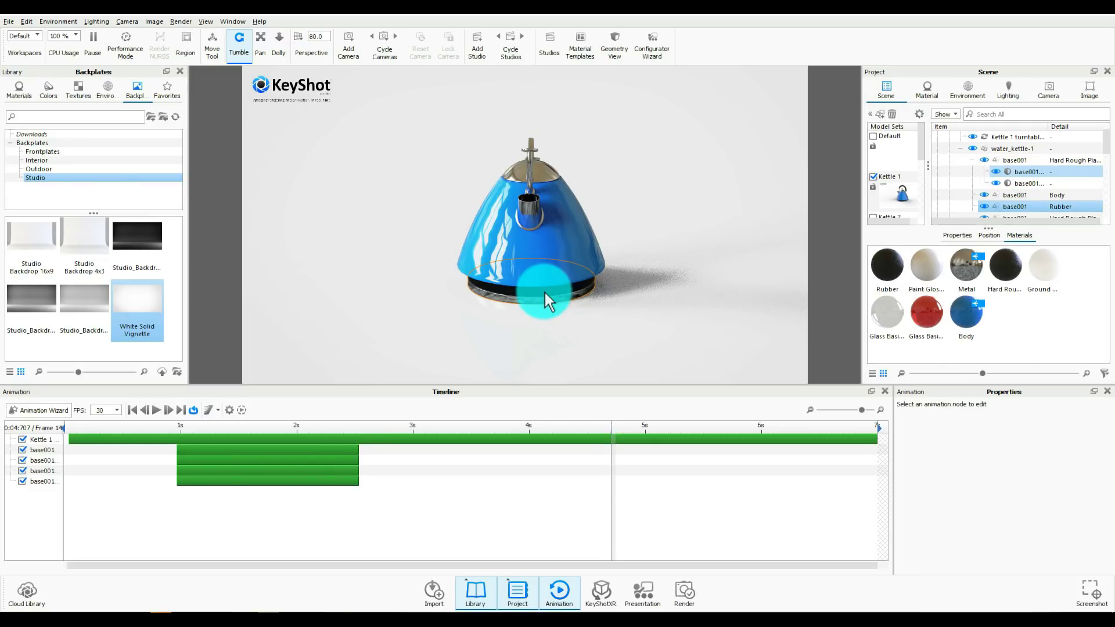
double_click(548, 281)
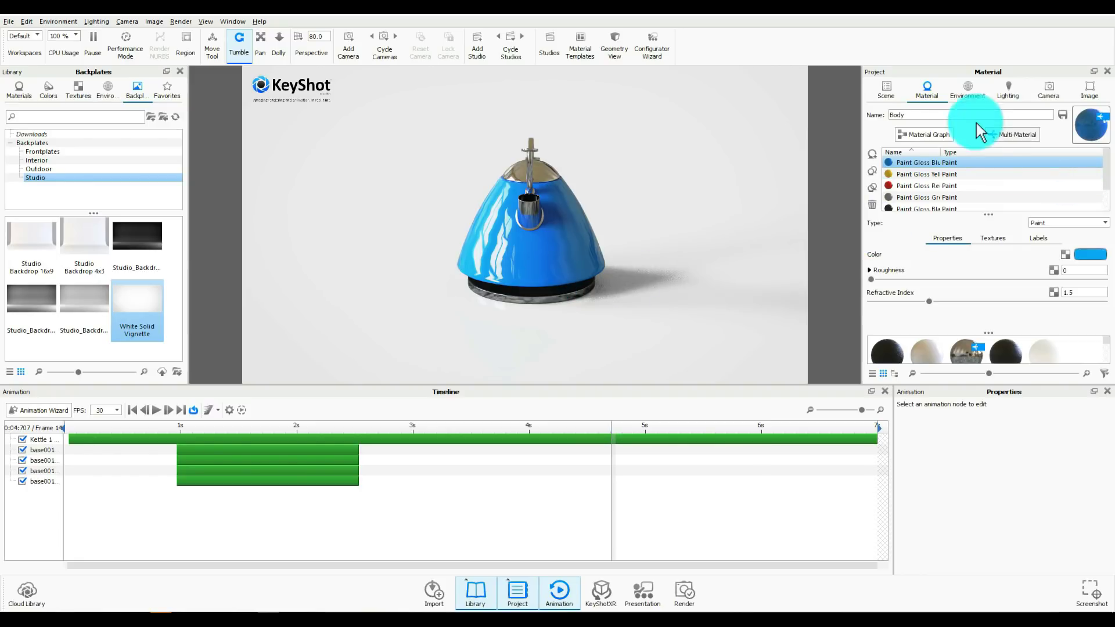
left_click(887, 90)
scroll(1043, 170, "down", 5)
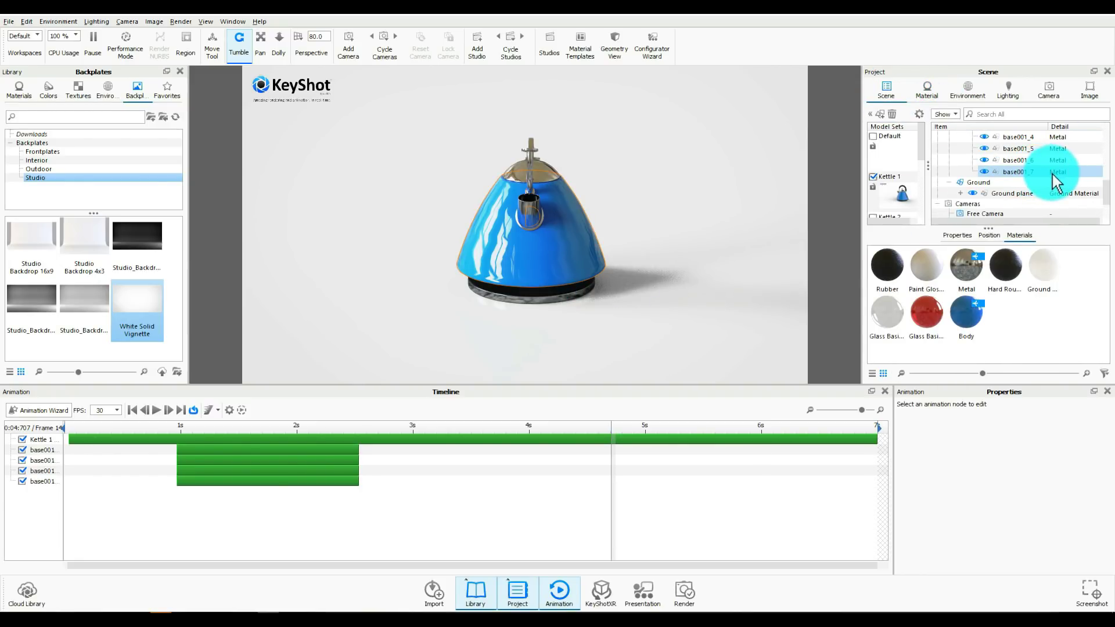
scroll(1052, 176, "up", 3)
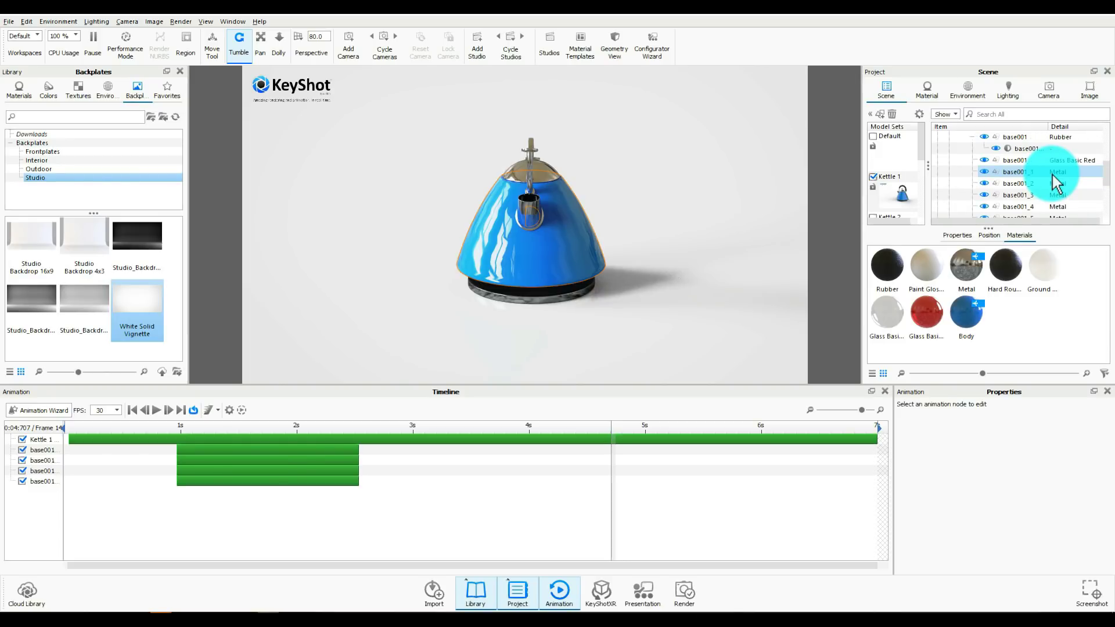
scroll(1052, 175, "up", 2)
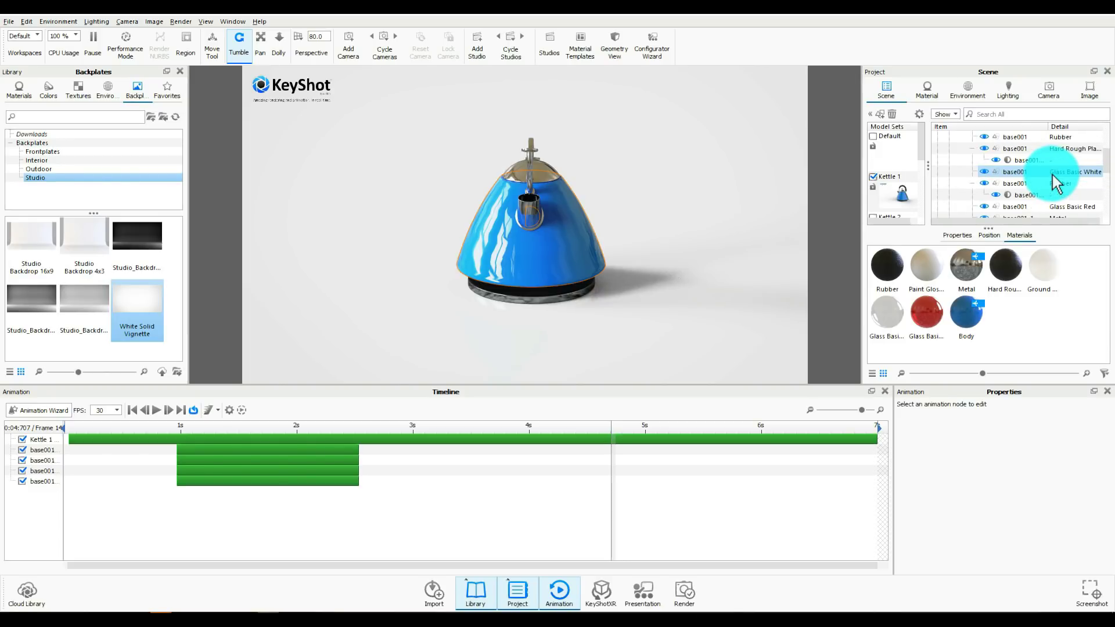
left_click(1056, 161)
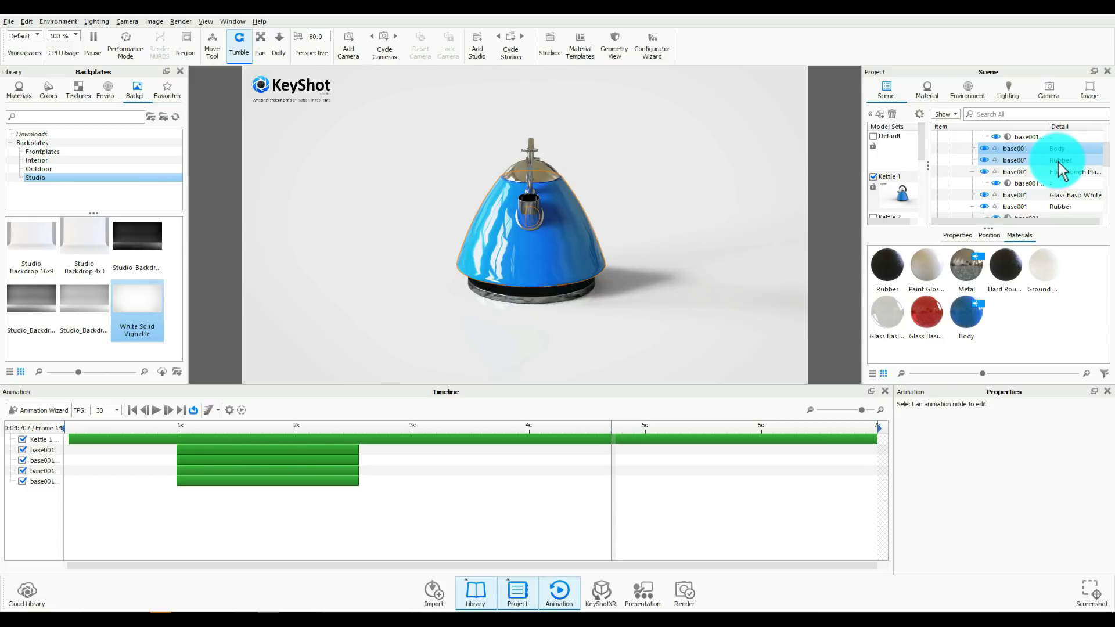
right_click(1057, 162)
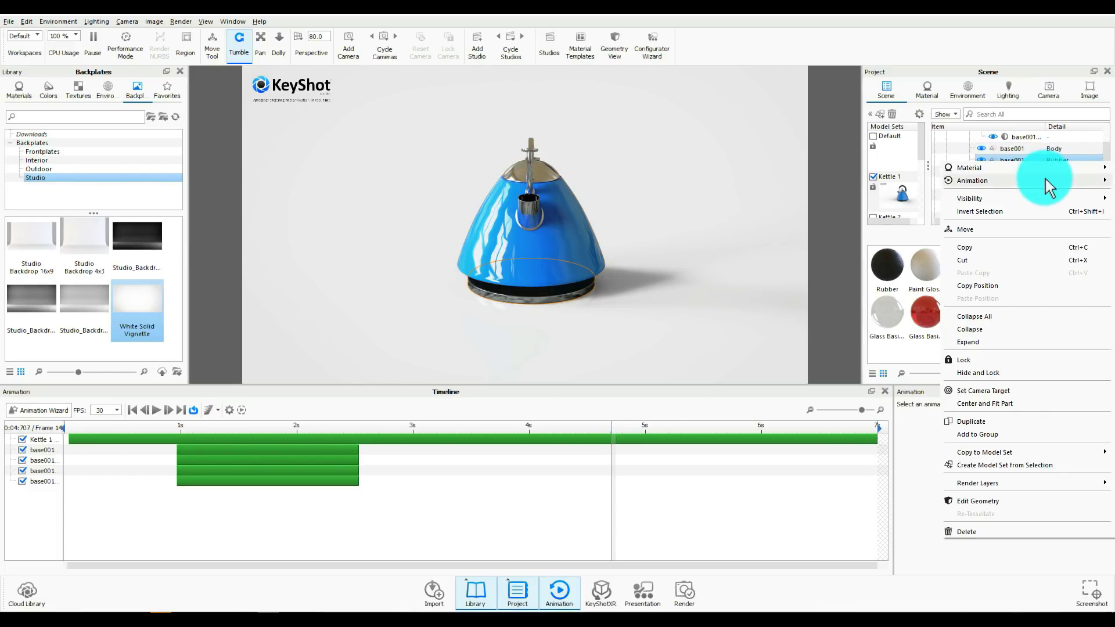
mouse_move(1047, 182)
left_click(880, 207)
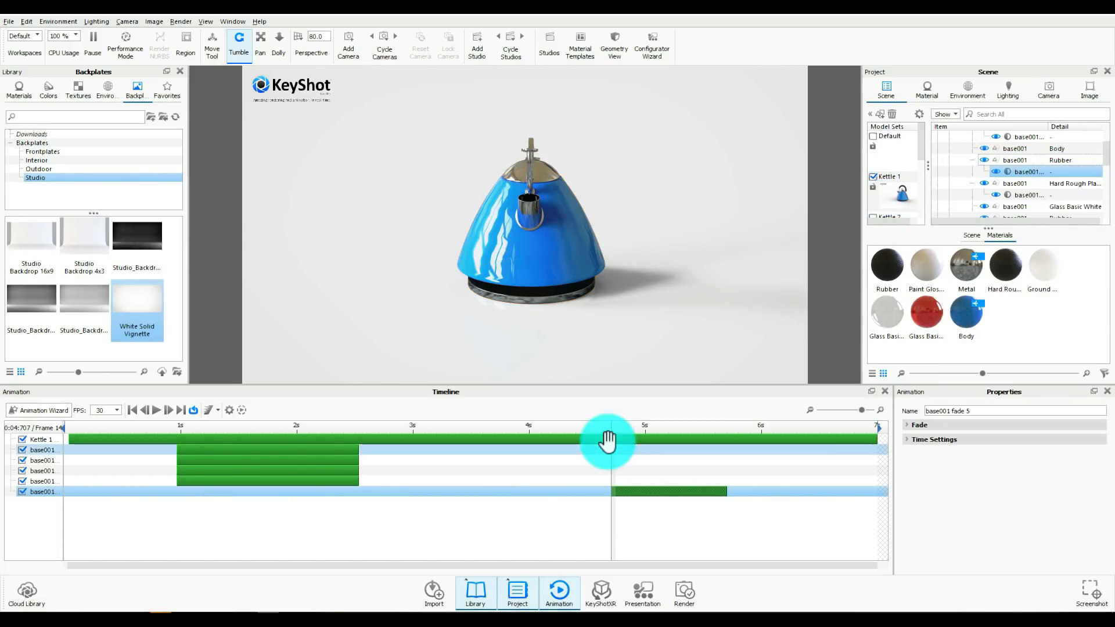
Retime the rubber base part's fade to run from about 1 second to about 2.5 seconds and preview the animation from near the start.
left_click_drag(645, 494, 179, 492)
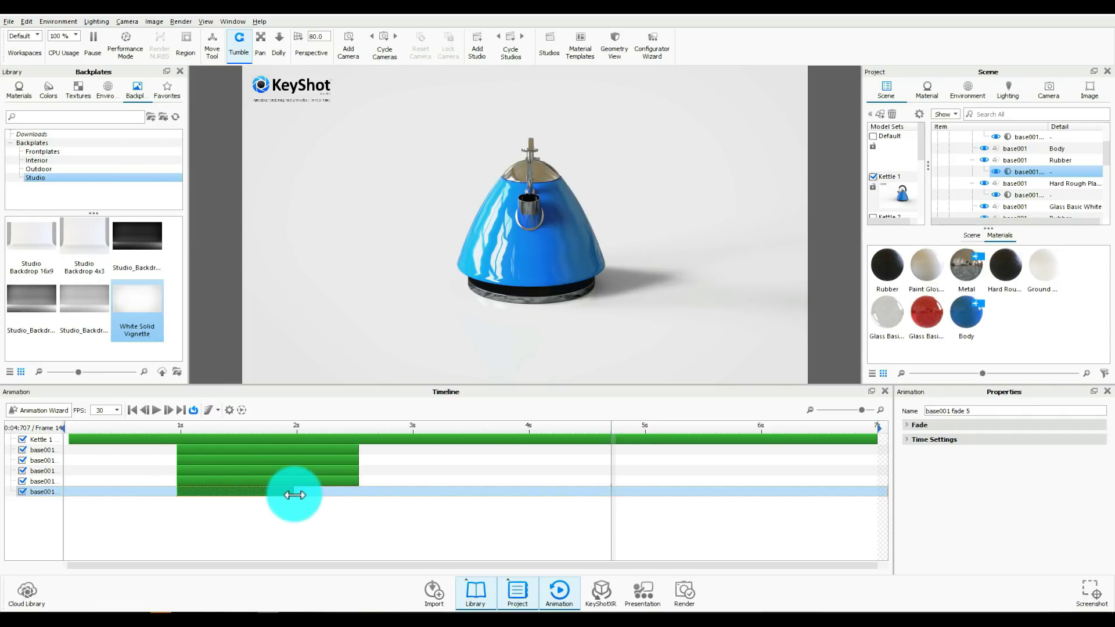
left_click_drag(295, 495, 373, 505)
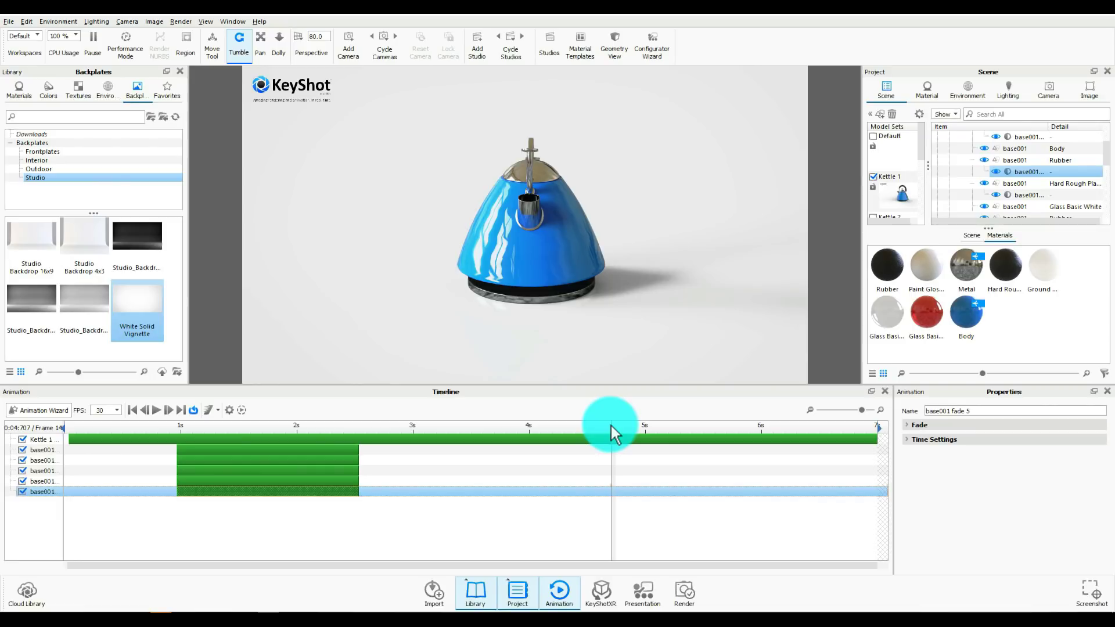
left_click_drag(611, 433, 80, 465)
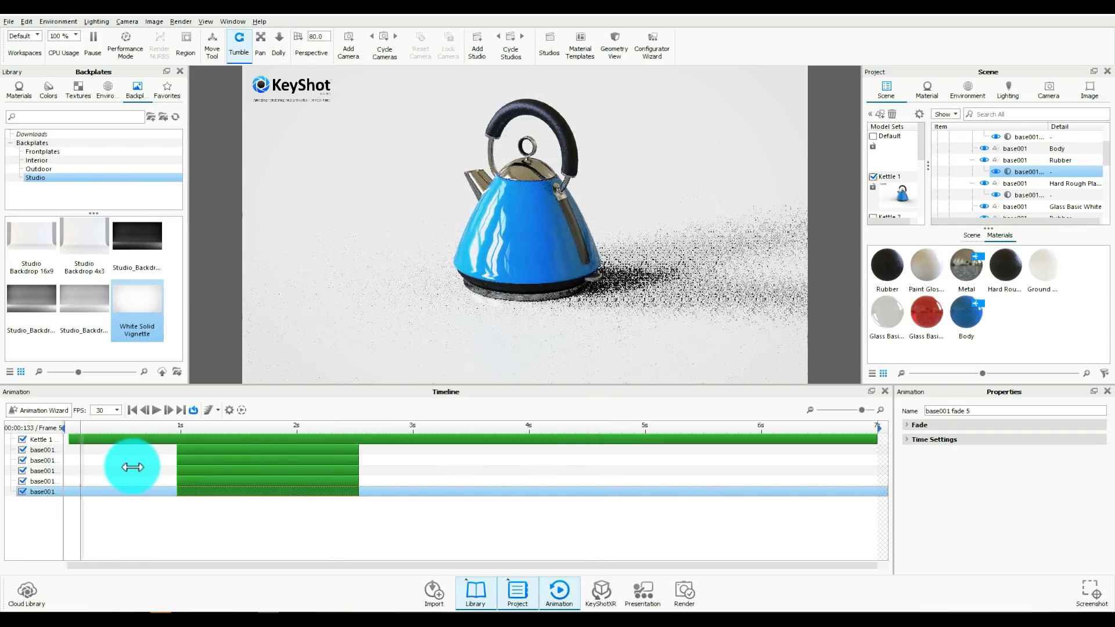
left_click(157, 410)
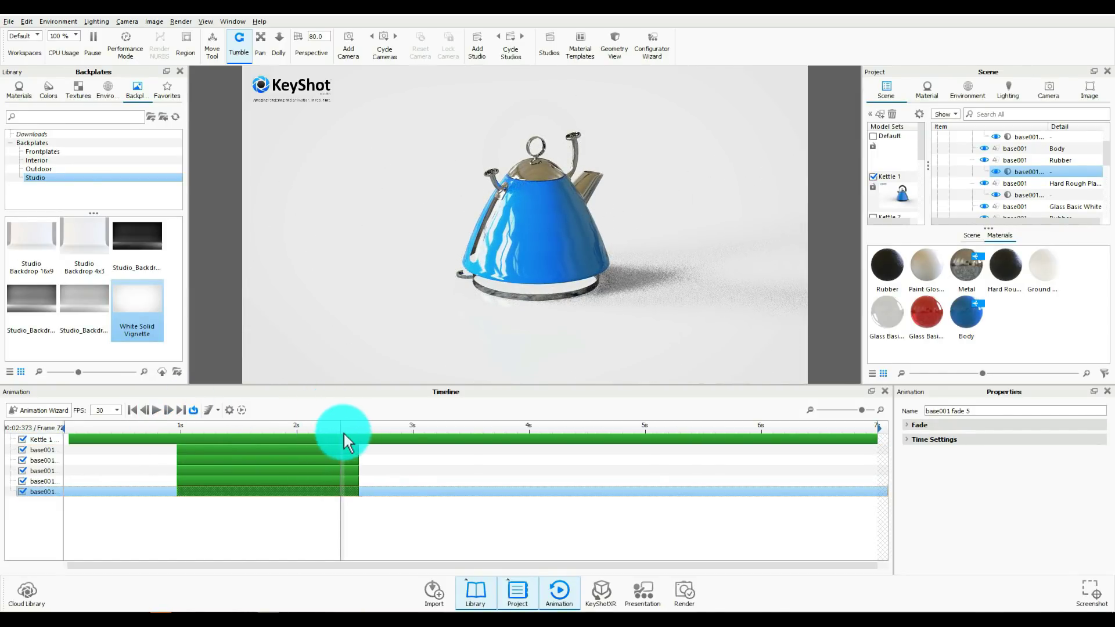
Add a fade animation to the Metal part base001_1, the ring at the bottom of the kettle.
scroll(1060, 169, "up", 2)
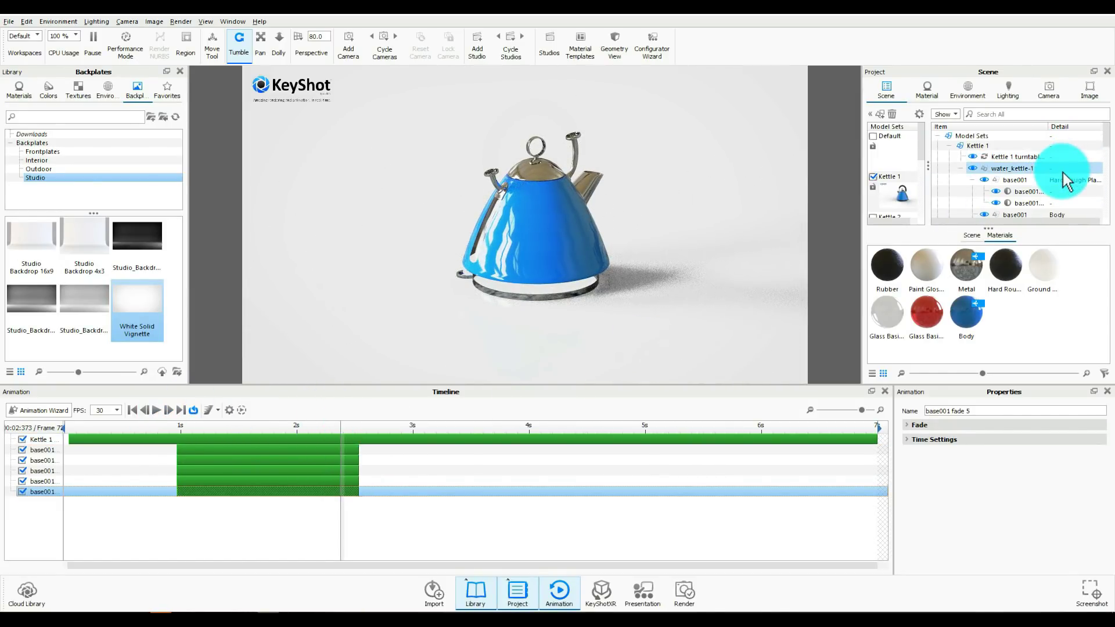
left_click(1019, 191)
left_click(968, 180)
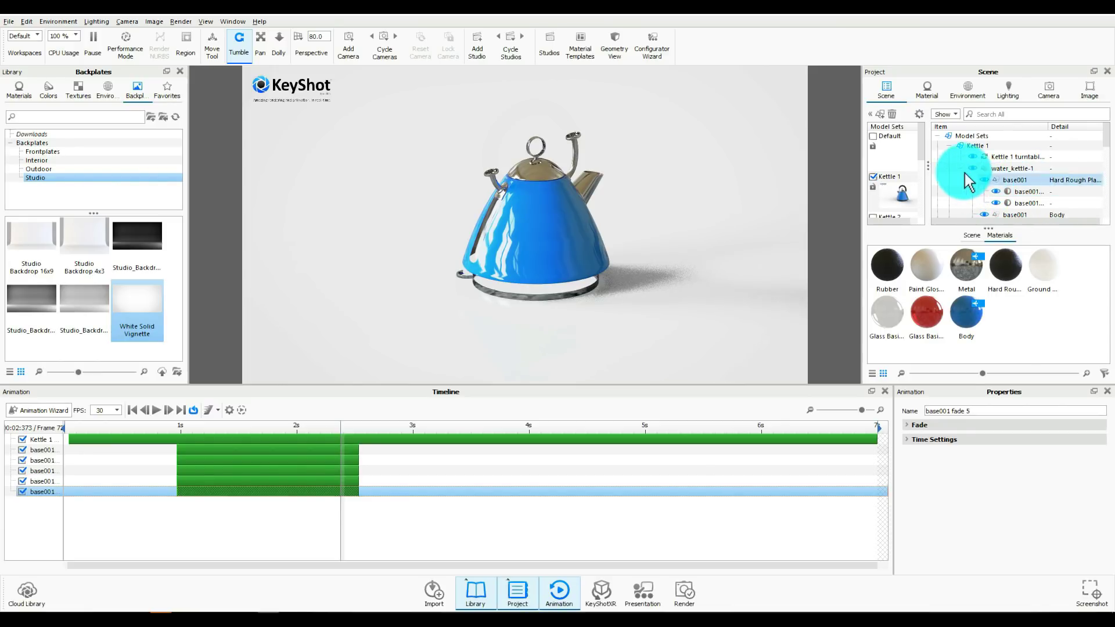
left_click(961, 169)
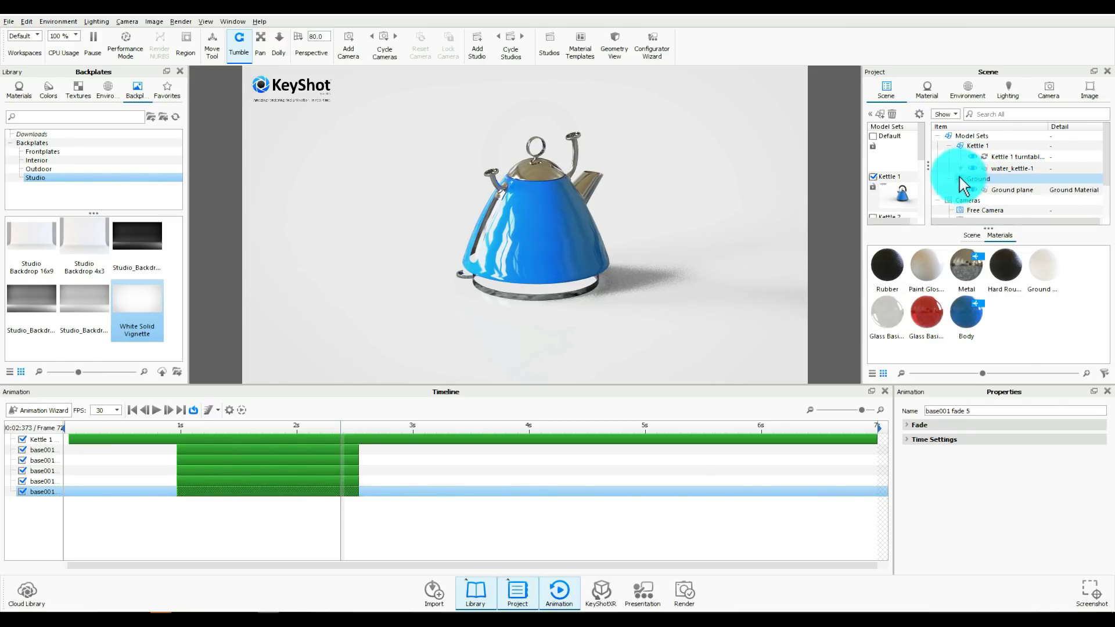
left_click(963, 169)
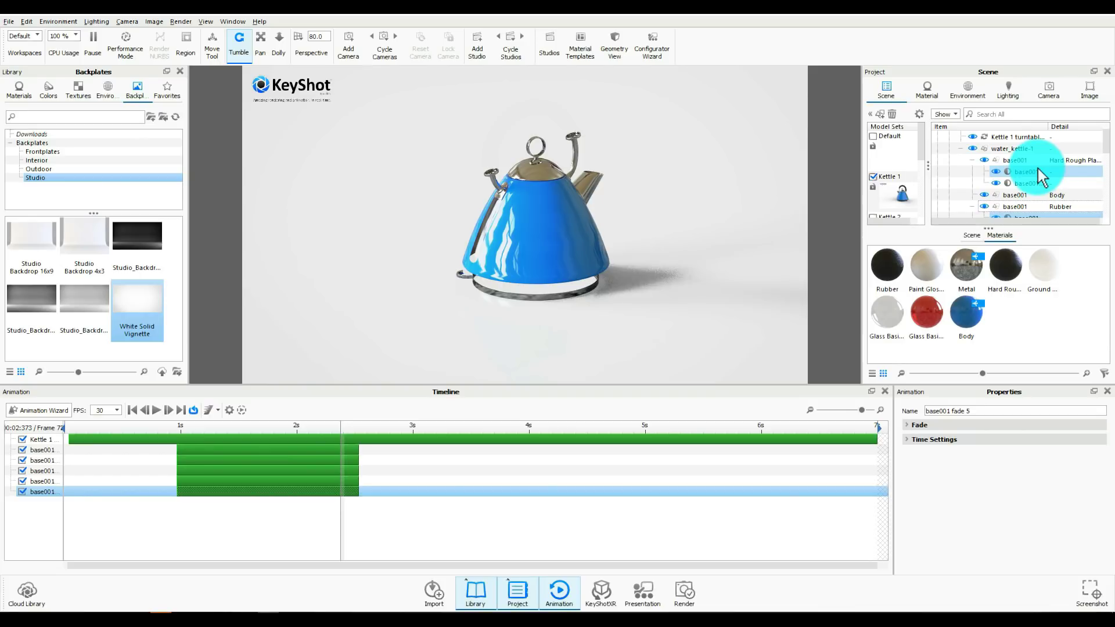
left_click(1037, 171)
scroll(1039, 174, "down", 1)
left_click(1039, 172)
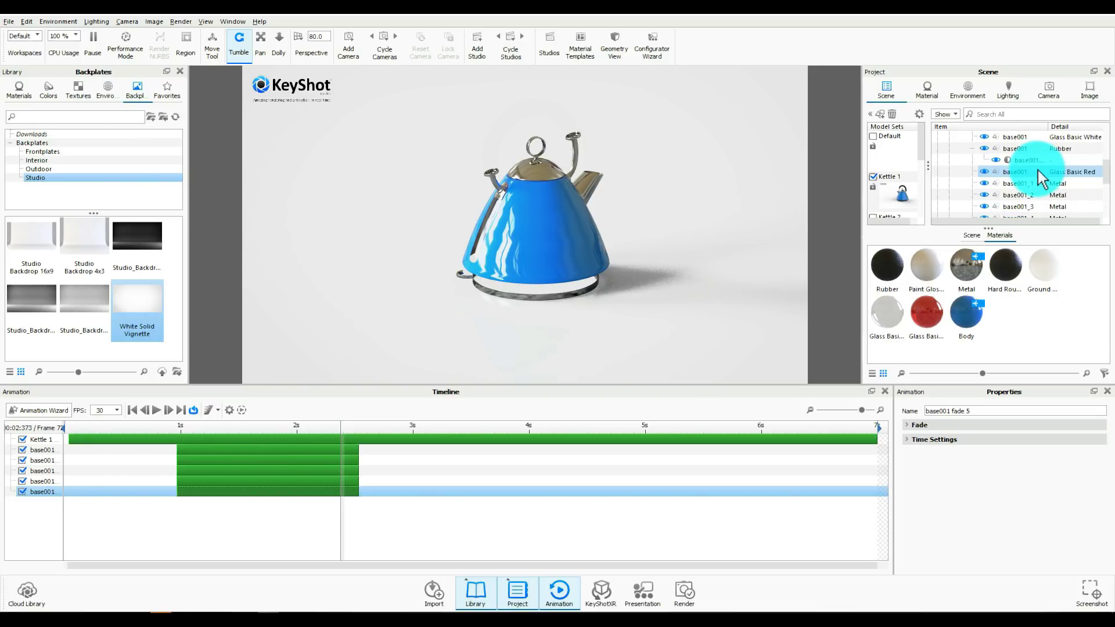
left_click(1029, 162)
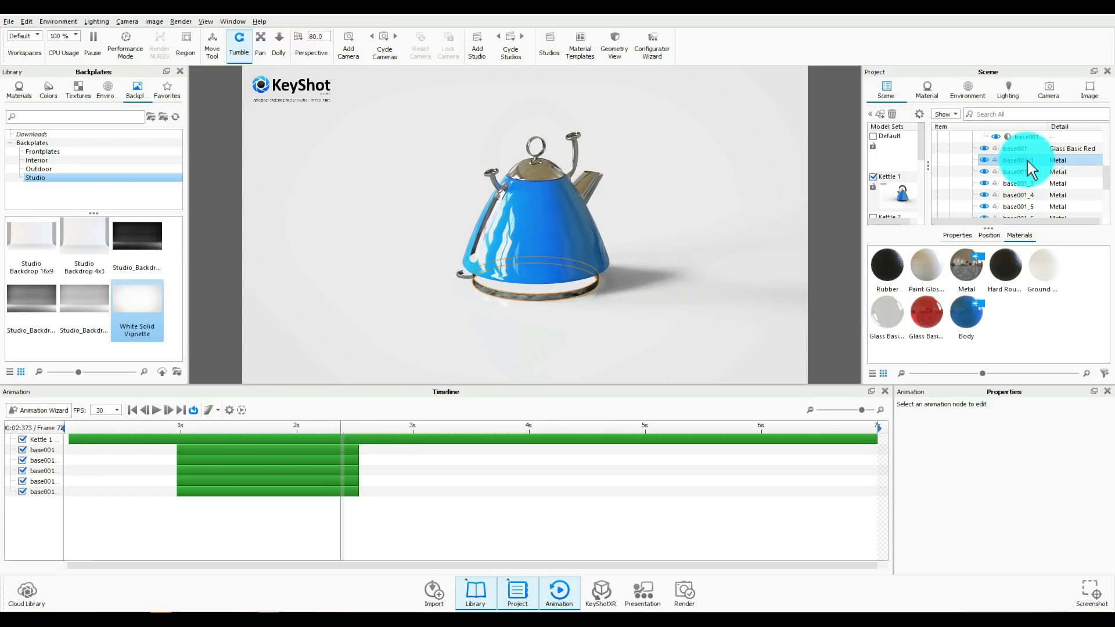
right_click(1026, 162)
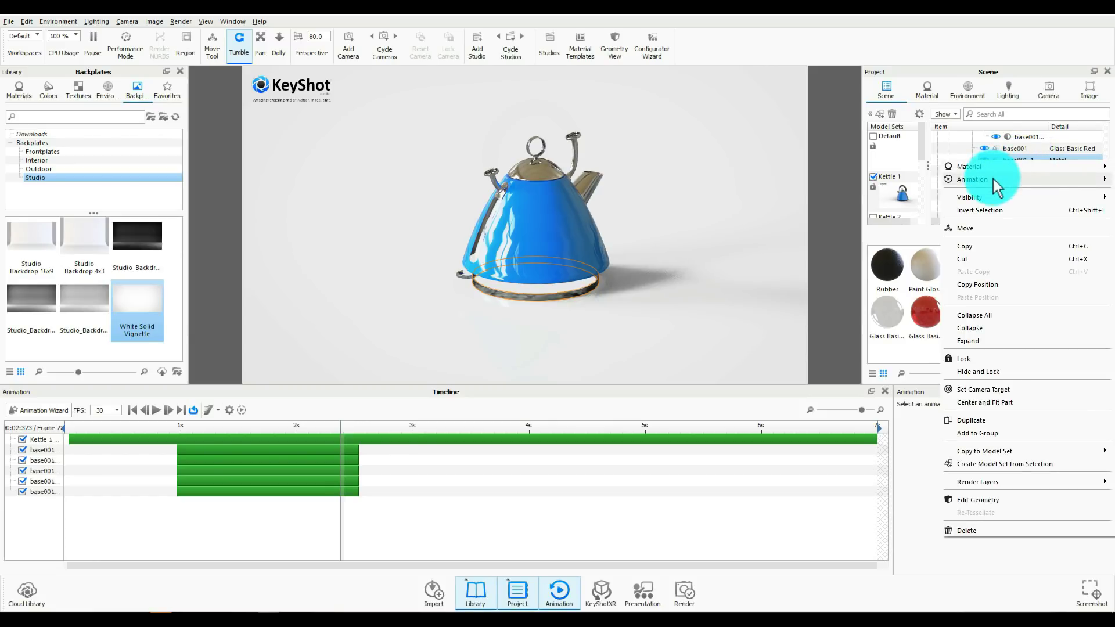
mouse_move(993, 180)
left_click(880, 205)
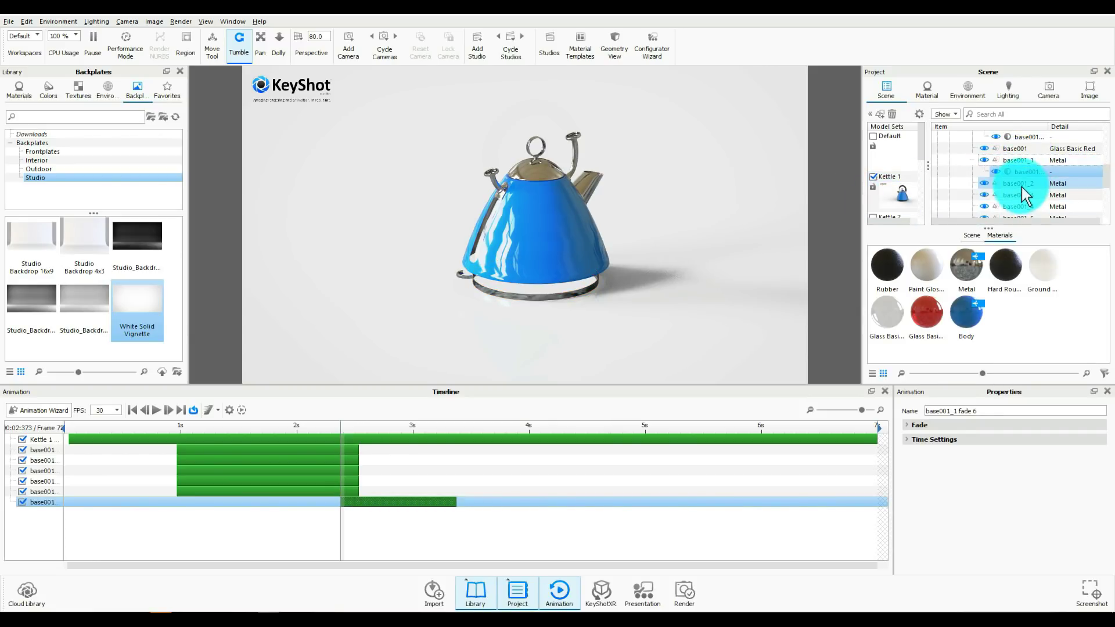
Add fade animations to the Metal parts base001_2 and base001_3.
right_click(994, 185)
mouse_move(965, 204)
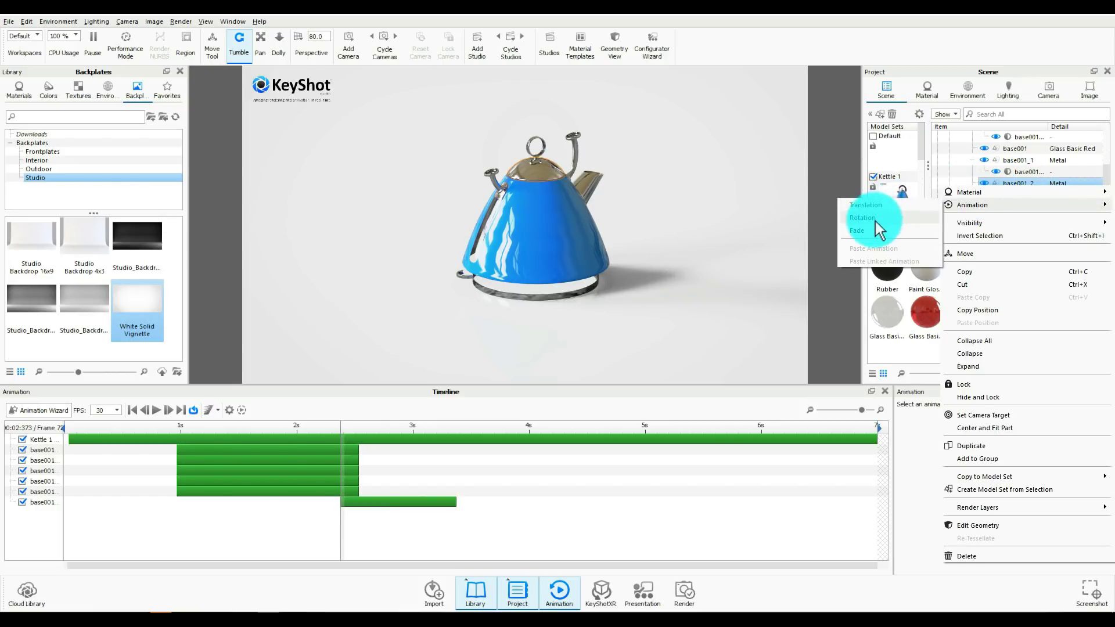
left_click(858, 230)
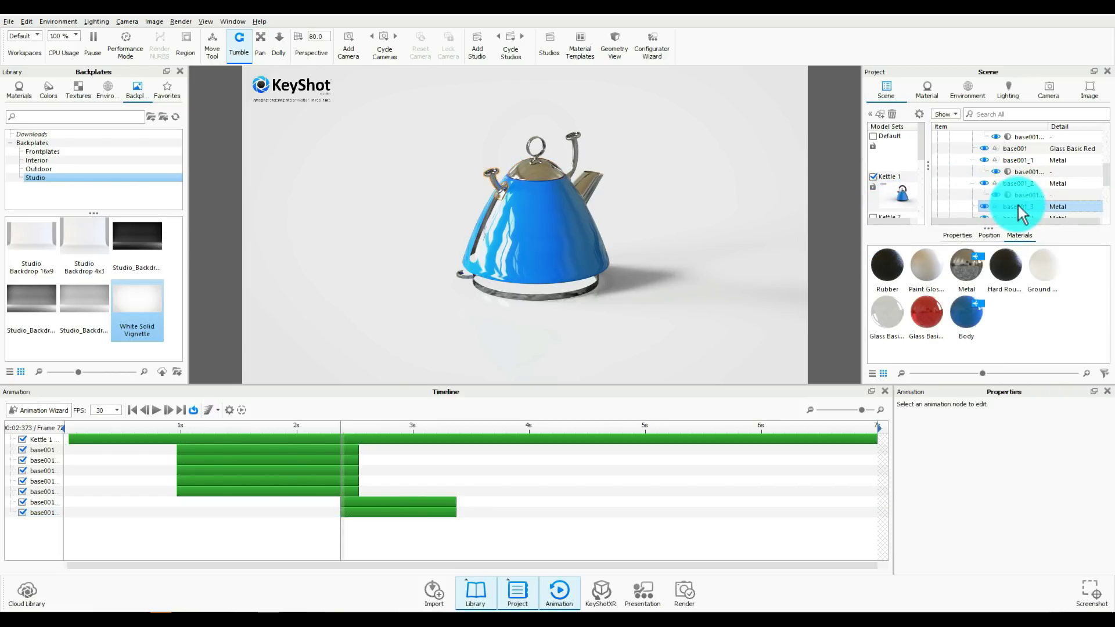
right_click(1018, 210)
mouse_move(970, 223)
left_click(880, 251)
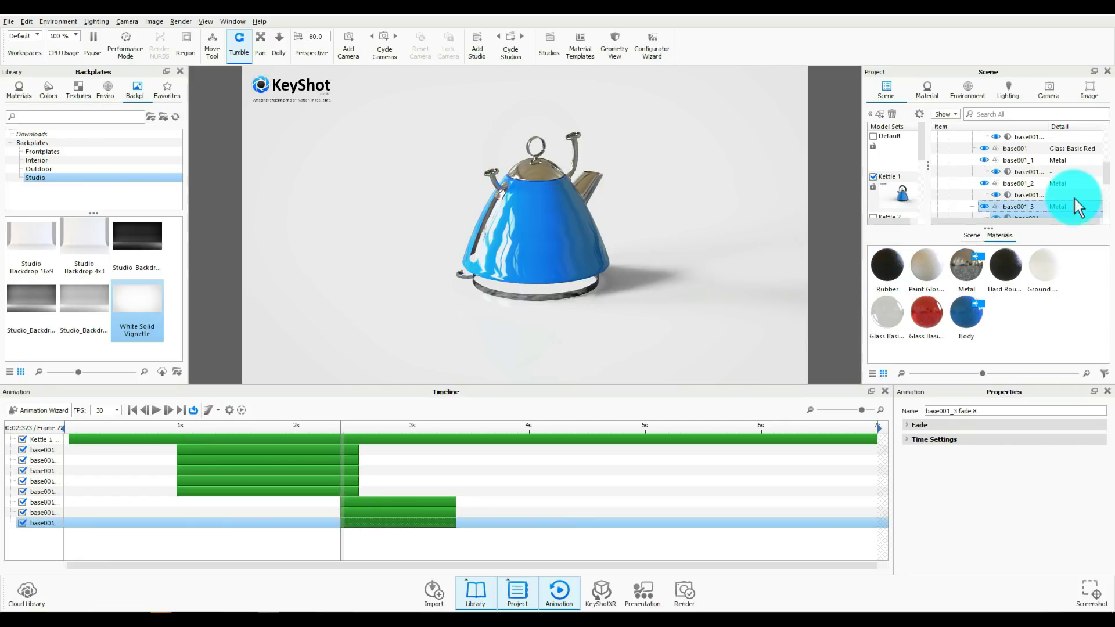
Add fade animations to the Metal parts base001_4 and base001_5.
scroll(1075, 197, "down", 1)
left_click(1059, 185)
right_click(1059, 184)
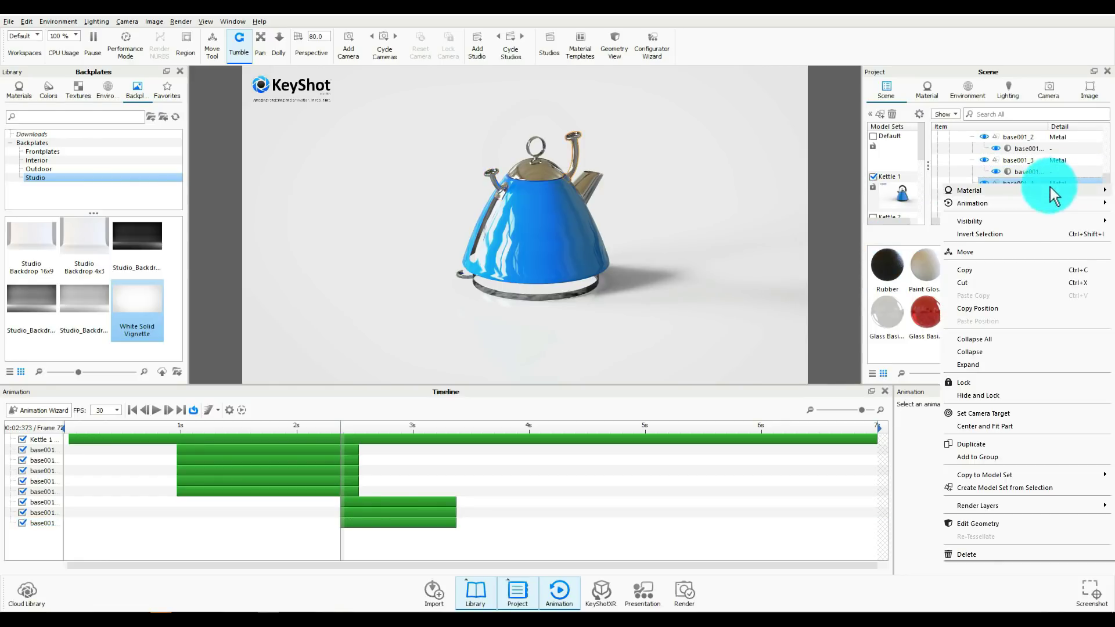
mouse_move(981, 203)
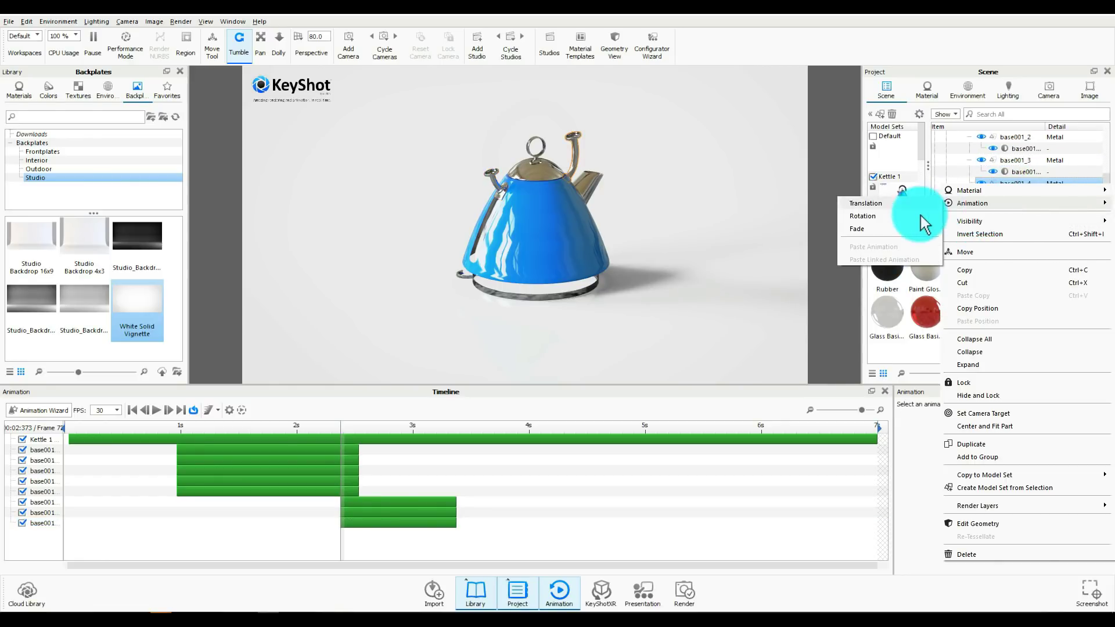
left_click(889, 229)
left_click(1030, 163)
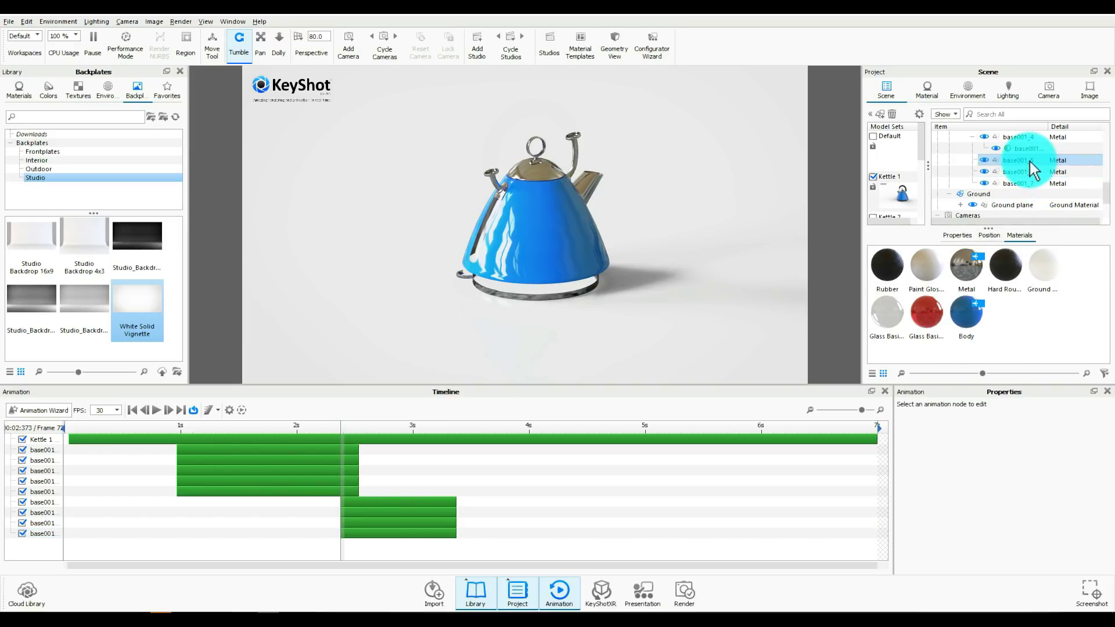
right_click(1030, 163)
mouse_move(981, 181)
left_click(894, 204)
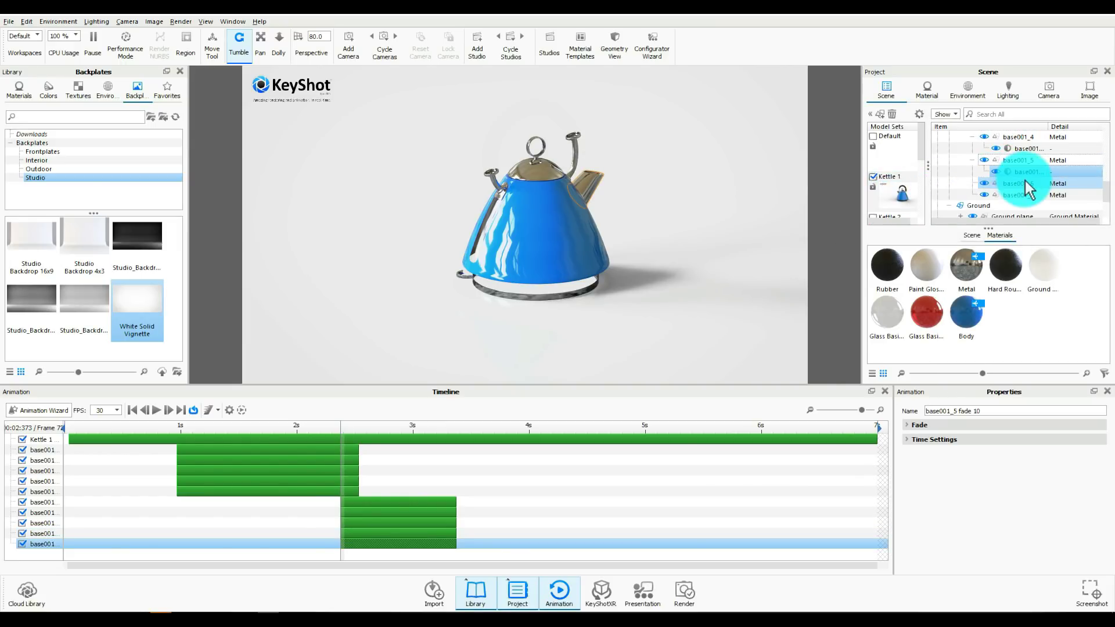
Add fade animations to the last two Metal parts, base001_6 and base001_7.
left_click(1026, 183)
right_click(1026, 183)
mouse_move(963, 201)
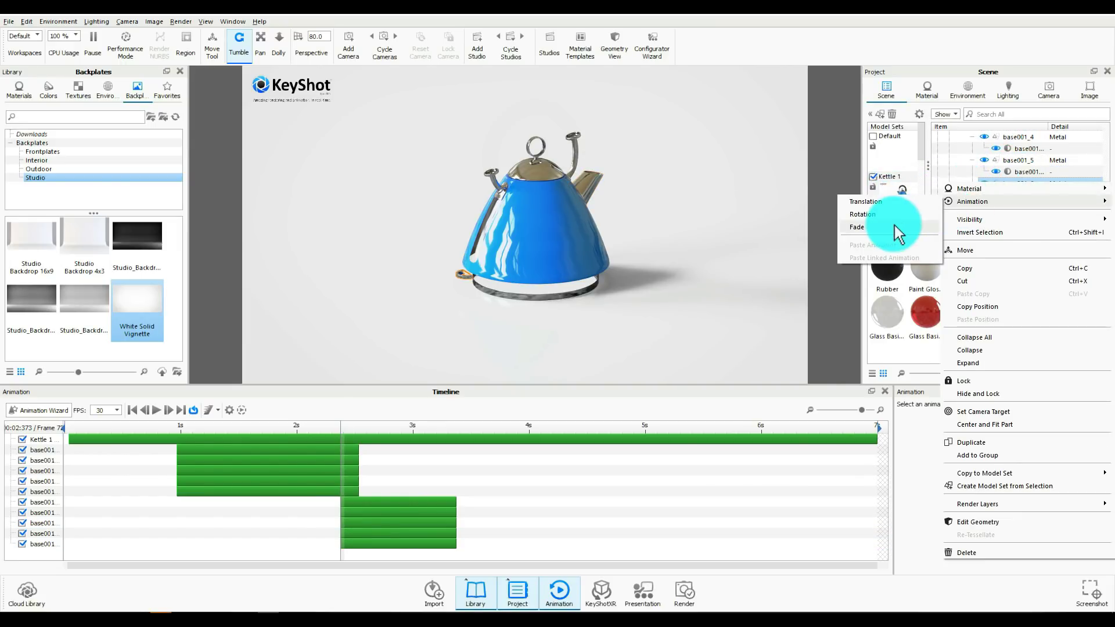
left_click(894, 225)
left_click(975, 186)
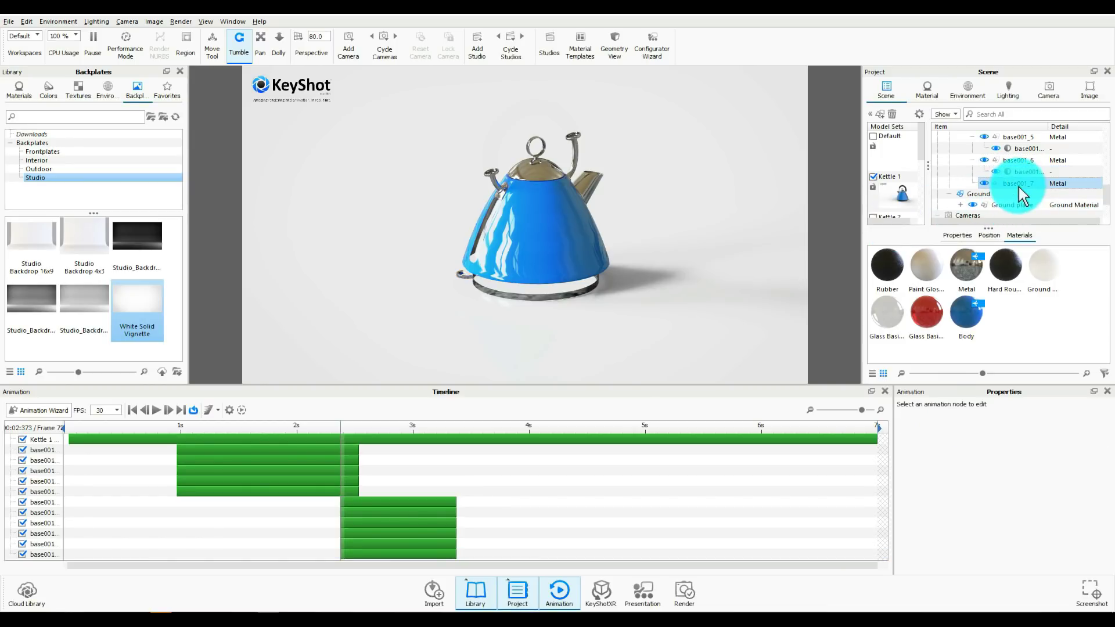
right_click(976, 187)
mouse_move(971, 206)
left_click(886, 232)
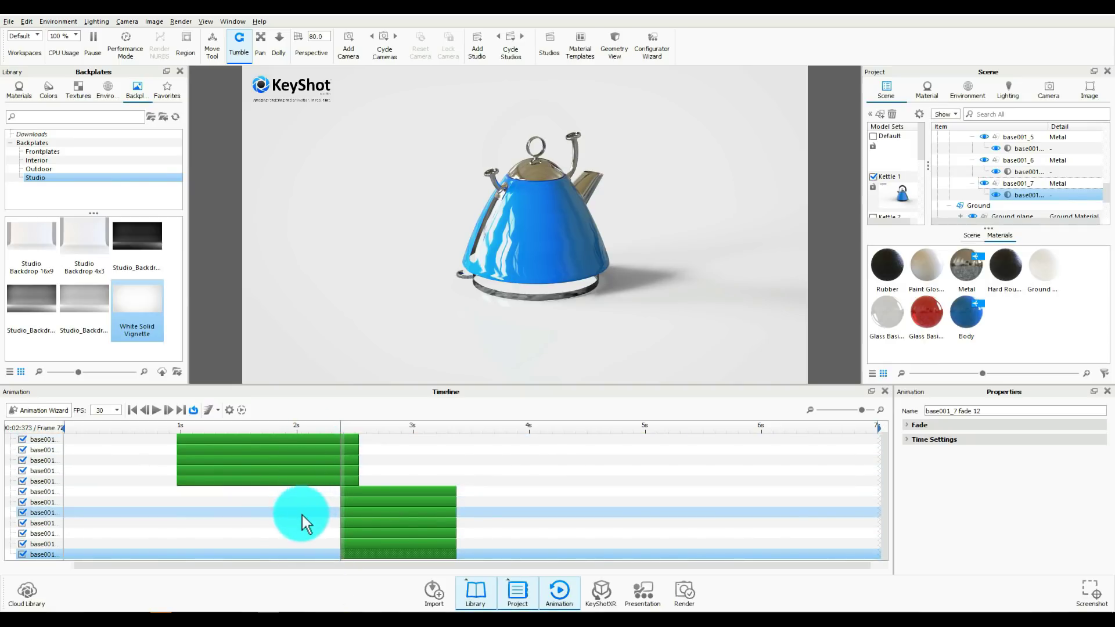
Extend the fades of all seven metal parts together so they end at about 3.87 seconds.
left_click(449, 496)
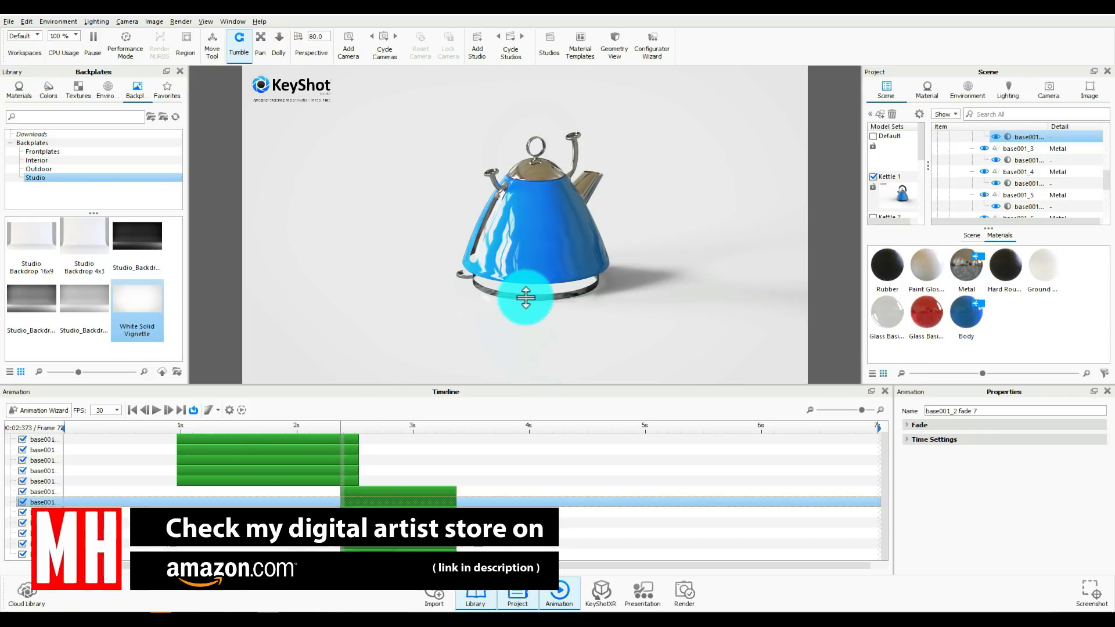
left_click_drag(525, 386, 535, 292)
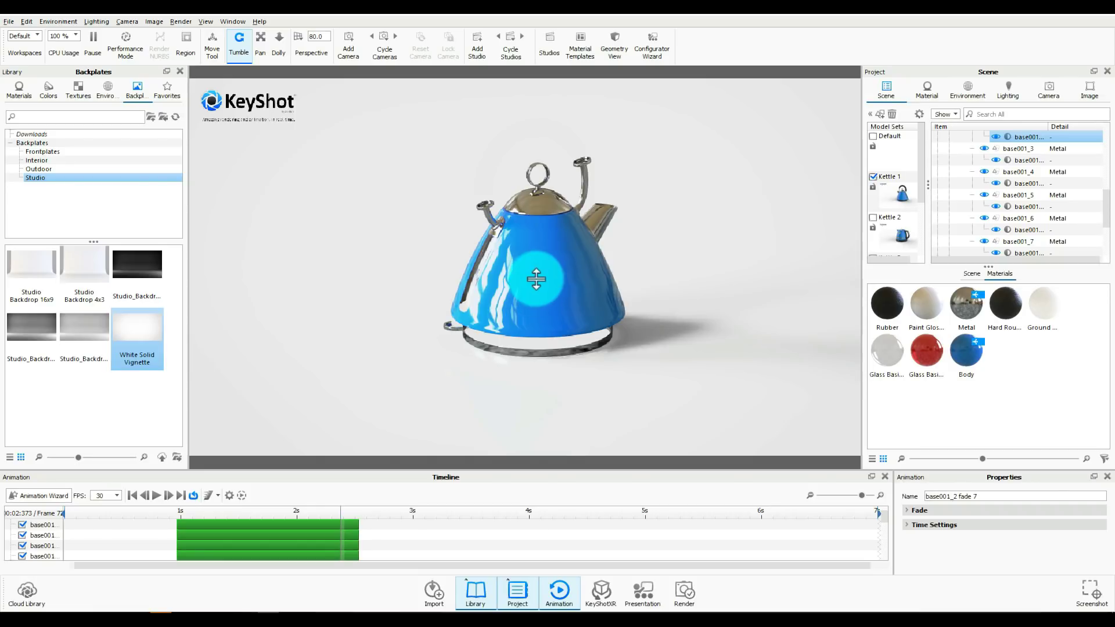
left_click_drag(563, 471, 560, 349)
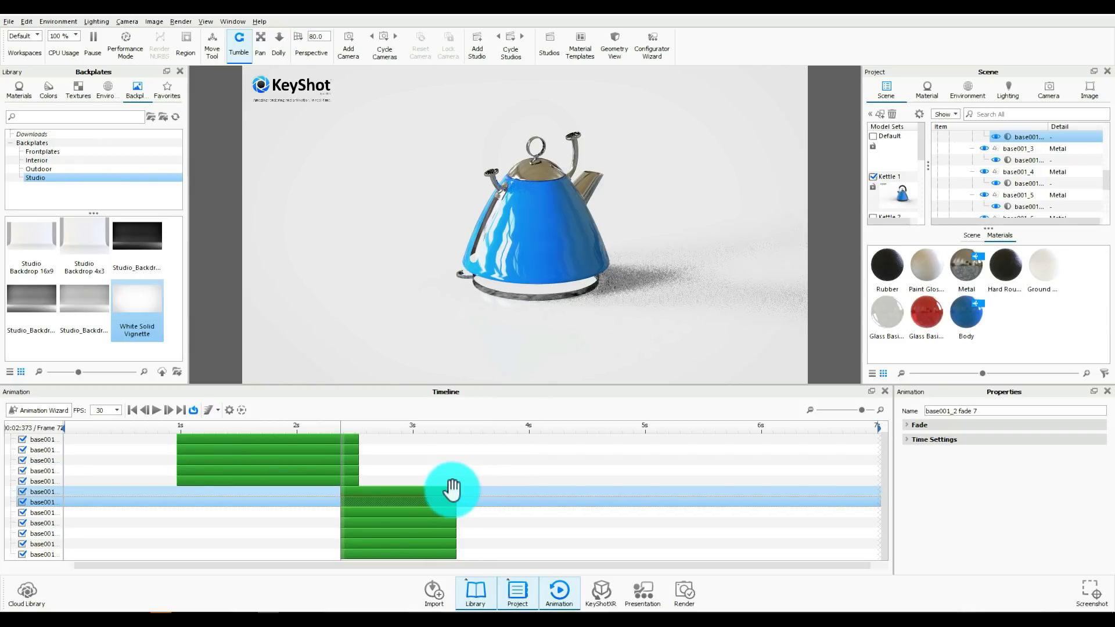
left_click_drag(448, 491, 448, 556)
left_click(448, 556, "shift")
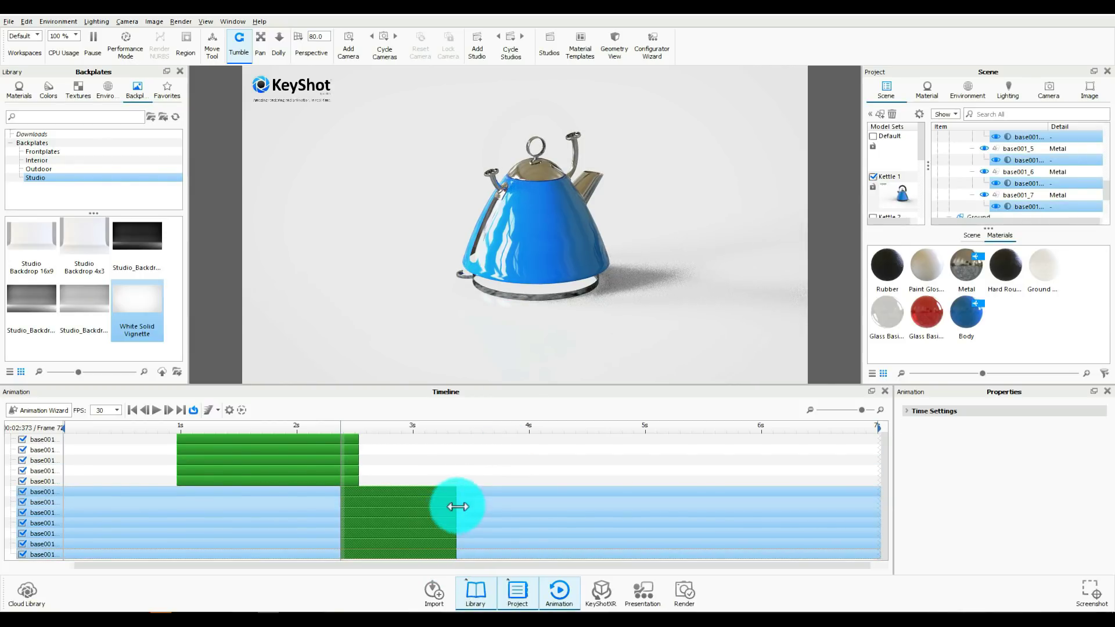
left_click_drag(457, 494, 515, 494)
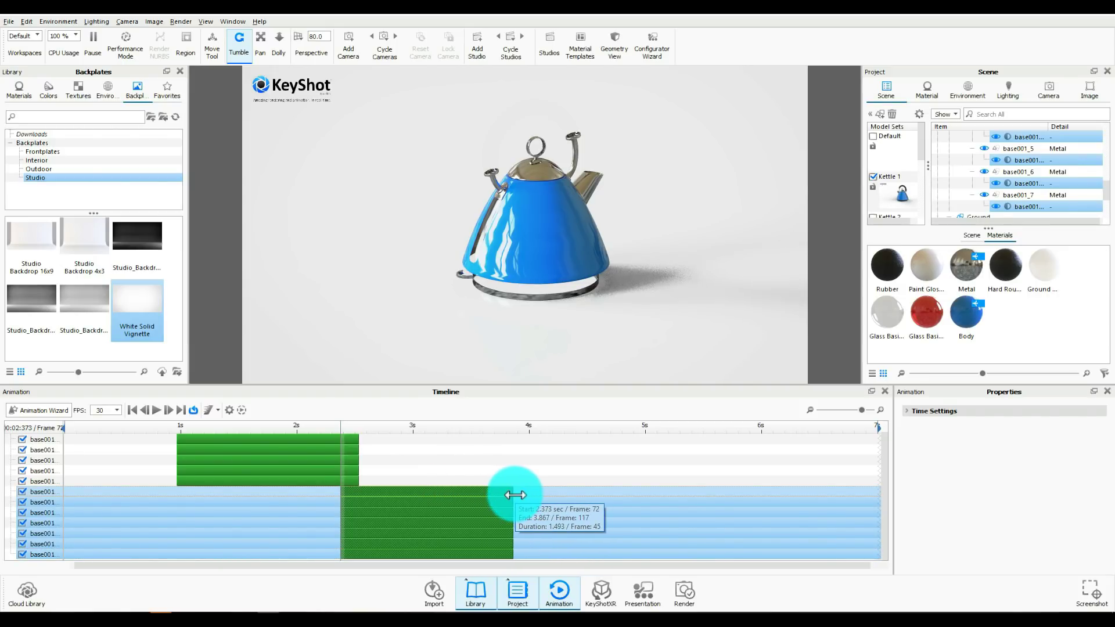
Preview the animation with the extended metal fades from the first frame, and return to the start.
left_click(142, 410)
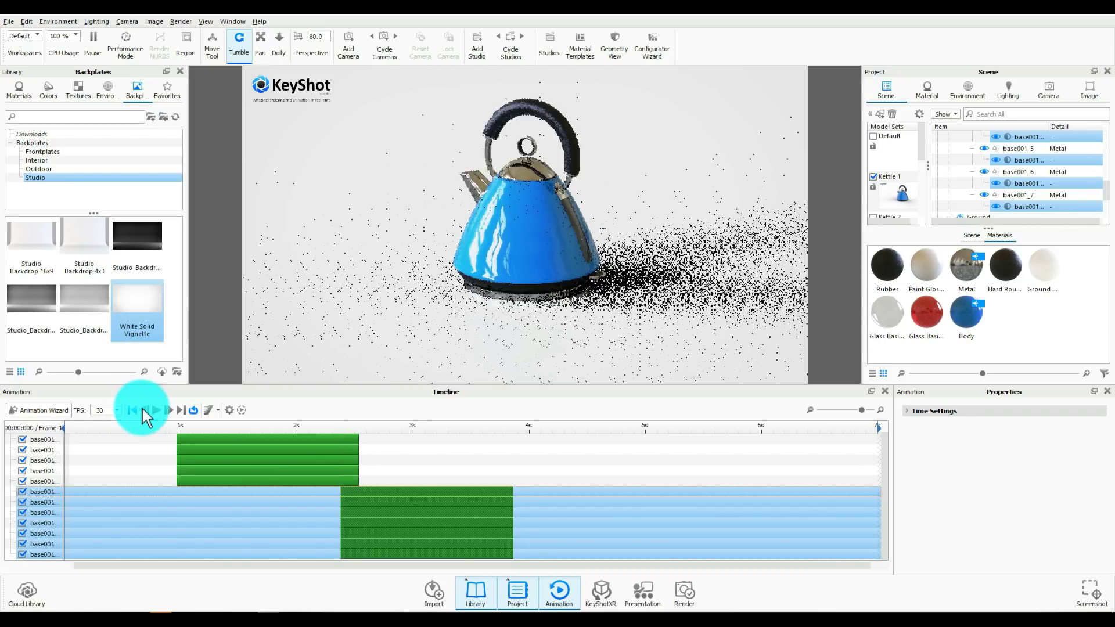
left_click(155, 410)
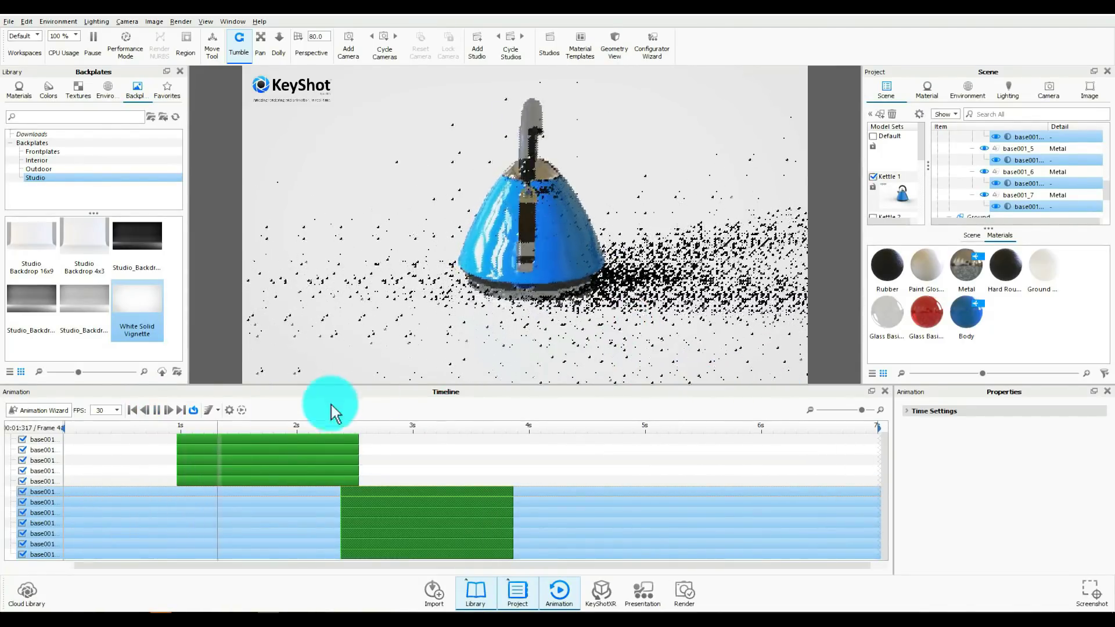
left_click(157, 410)
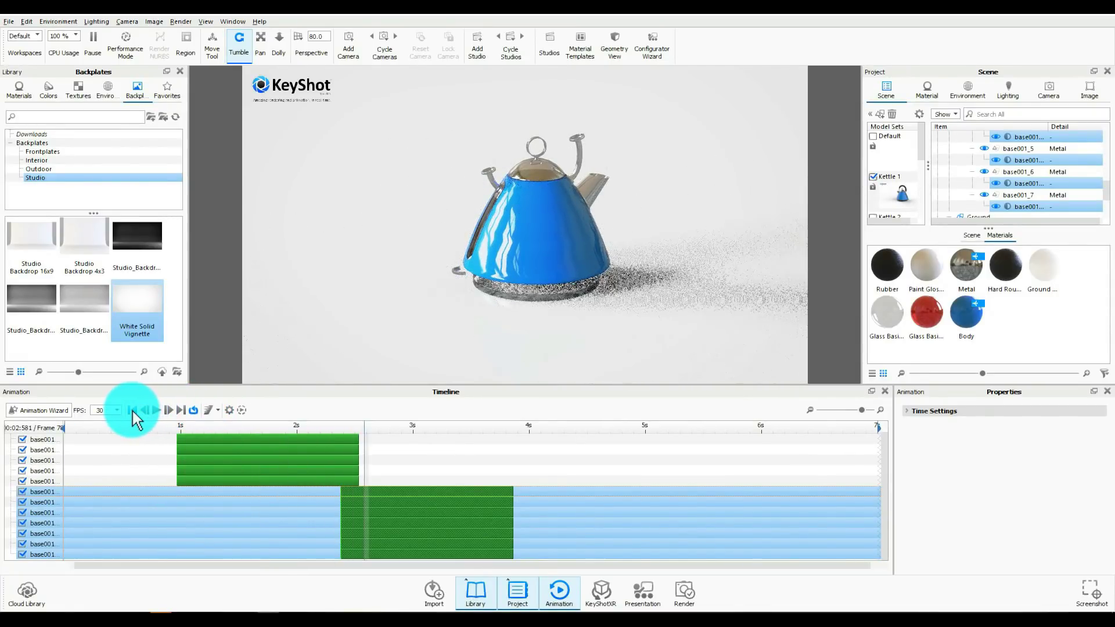
left_click(132, 410)
Add a fade animation to the kettle's blue Body part.
double_click(543, 241)
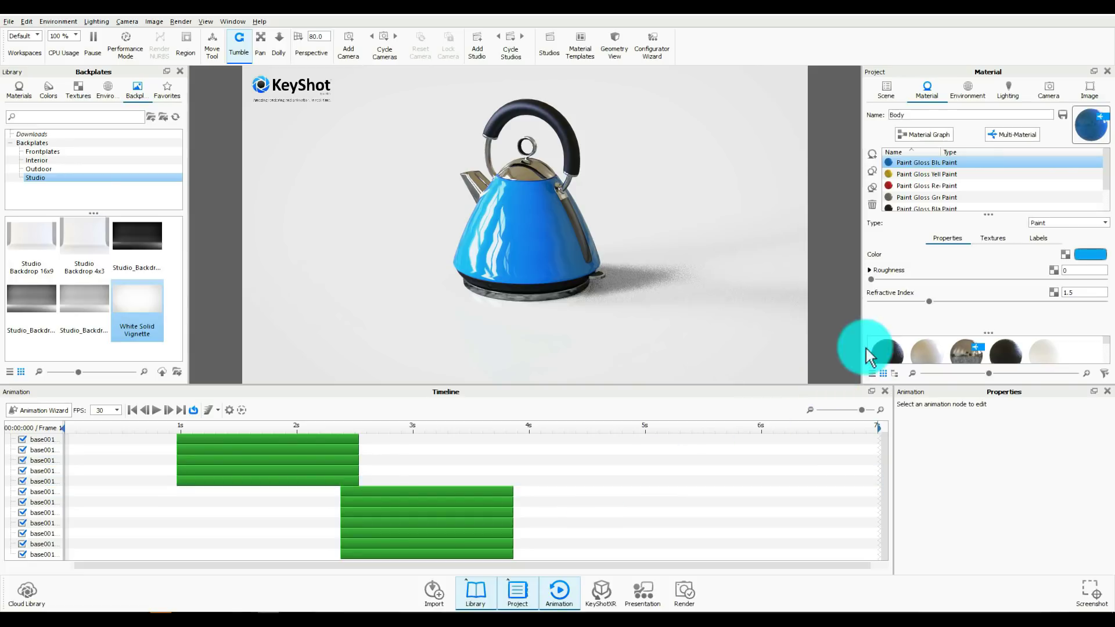
left_click(887, 89)
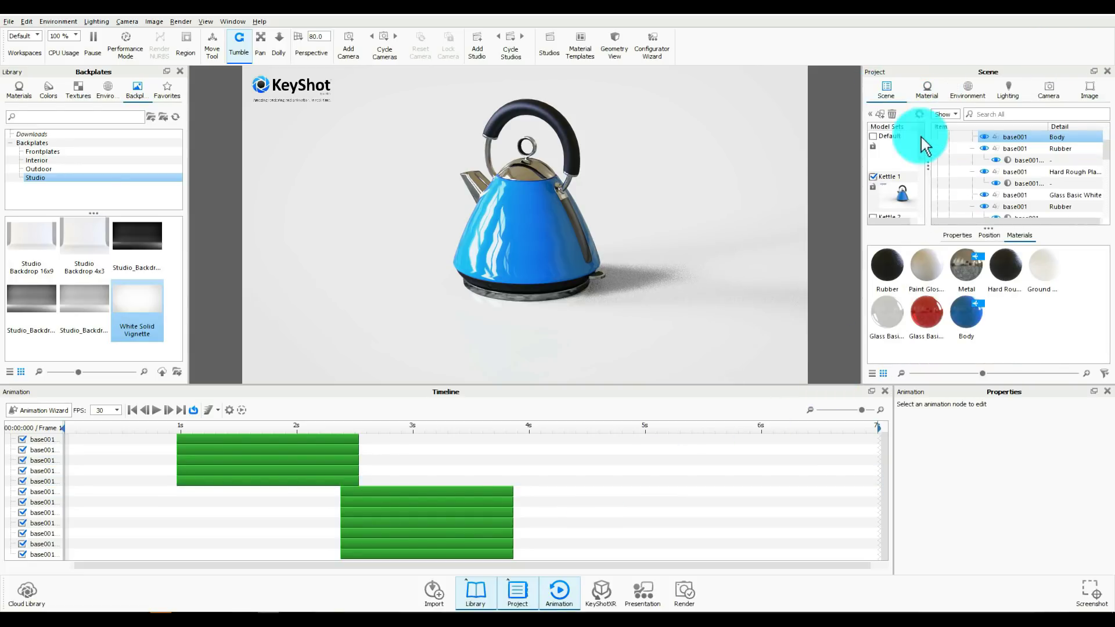
right_click(1027, 143)
mouse_move(976, 154)
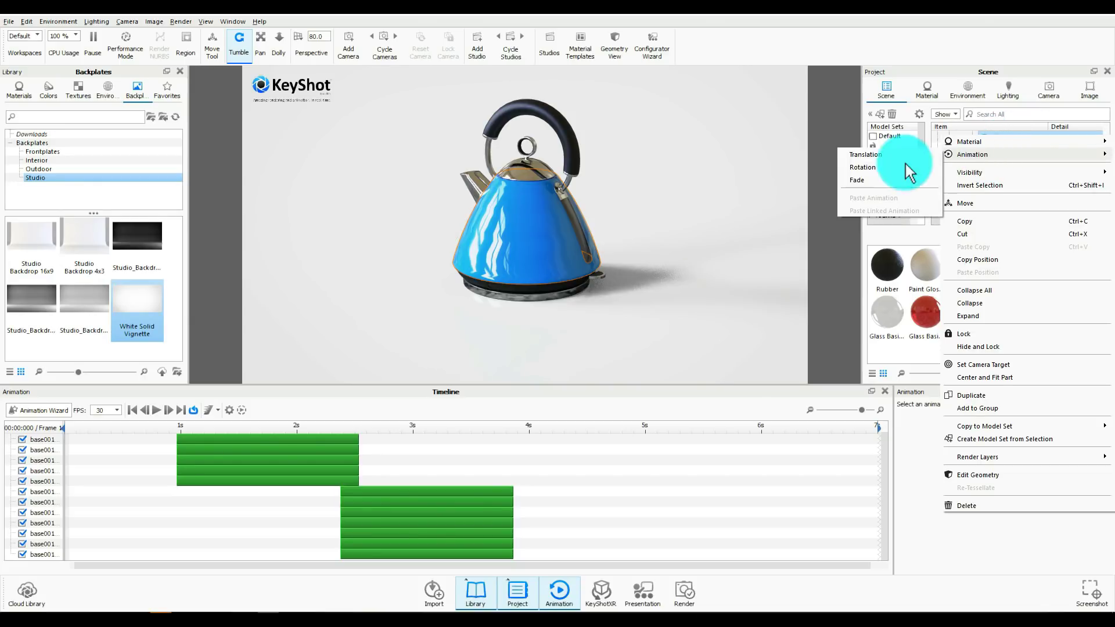
left_click(870, 181)
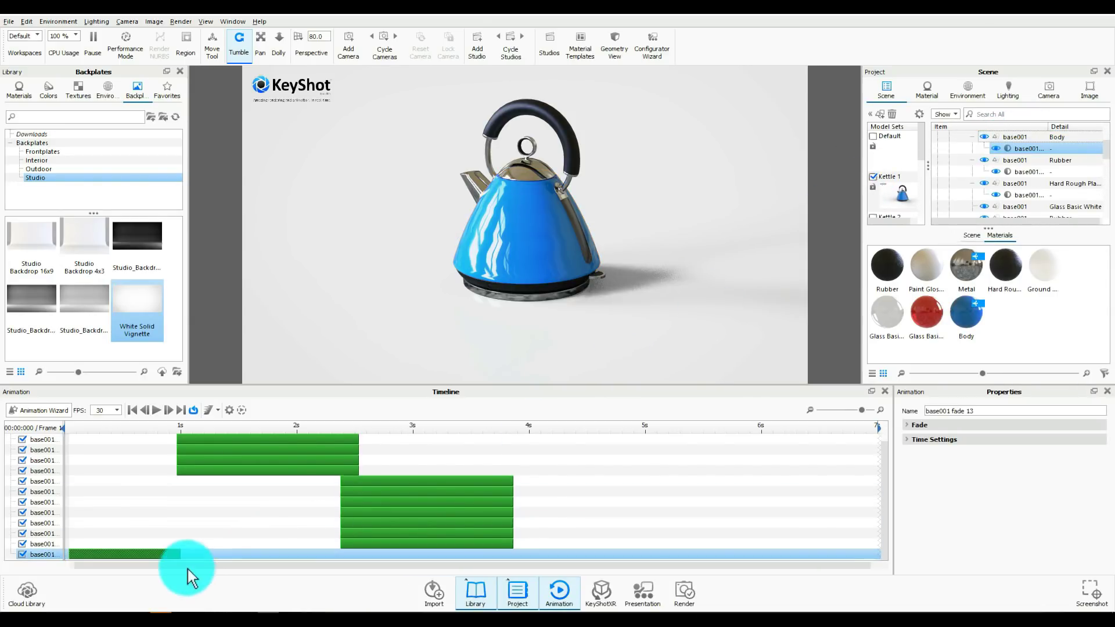
Retime the Body part's fade to run from about 3.7 seconds to about 5.6 seconds and preview the animation.
left_click_drag(155, 553, 581, 544)
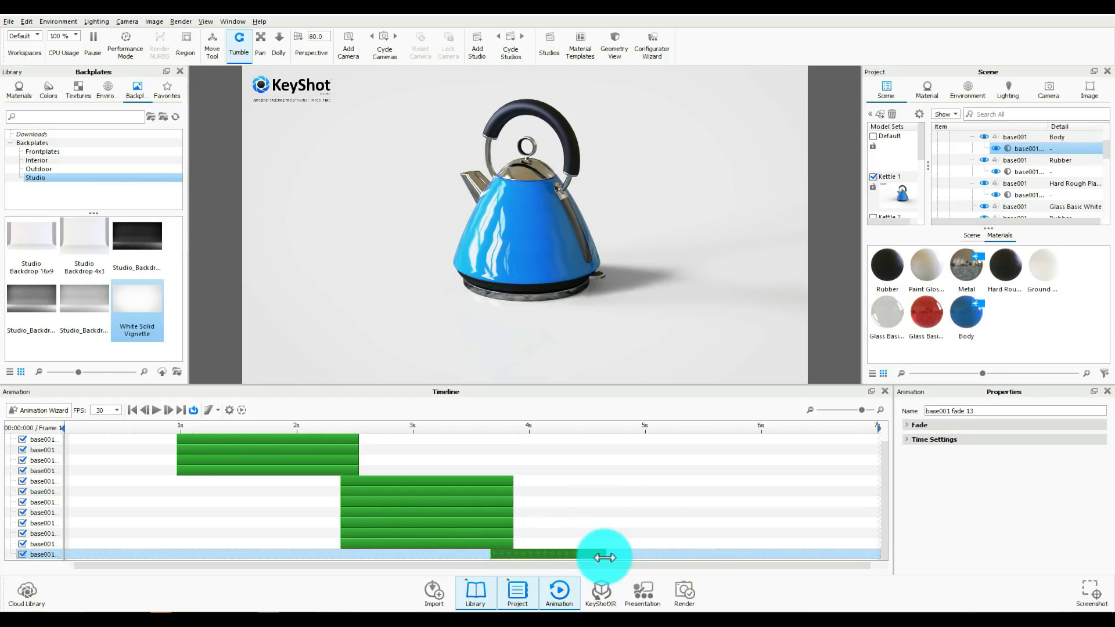
left_click_drag(605, 557, 720, 554)
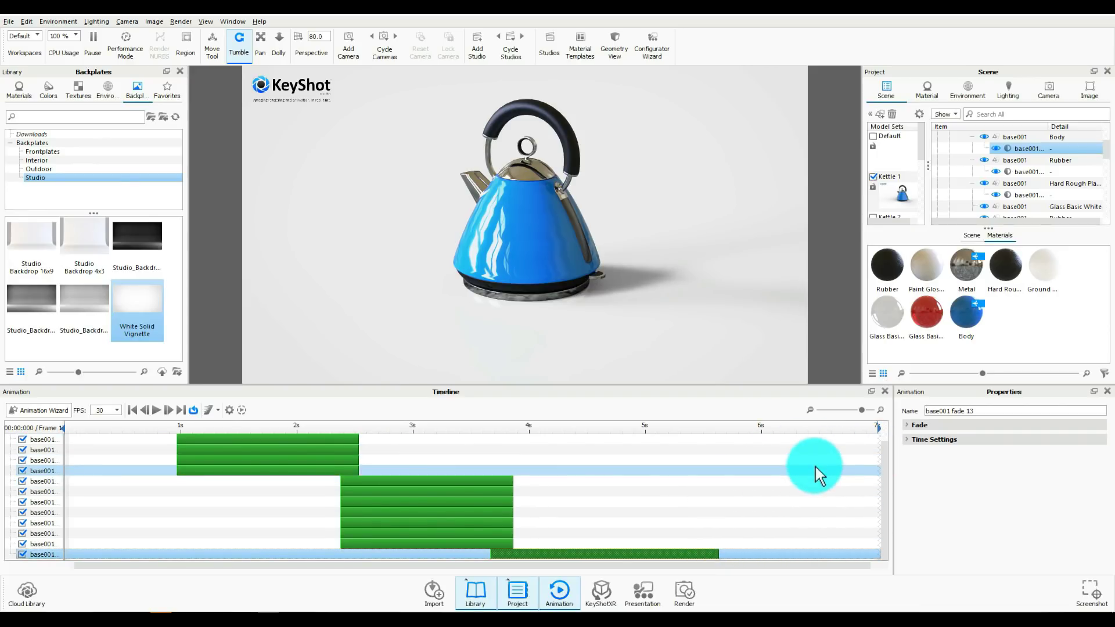
left_click(157, 411)
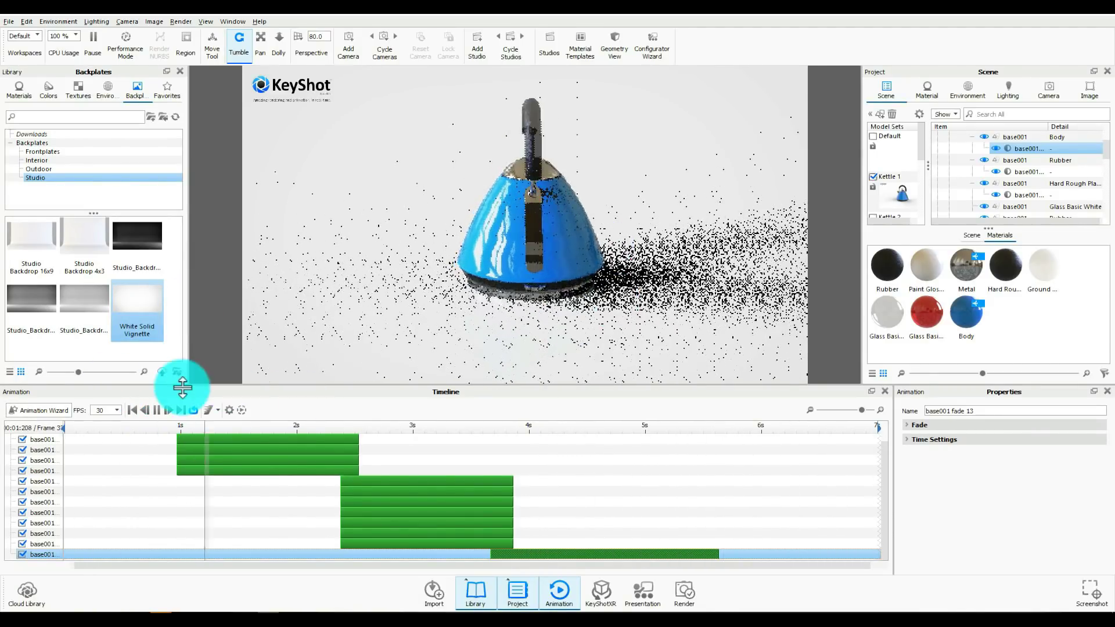
left_click(156, 411)
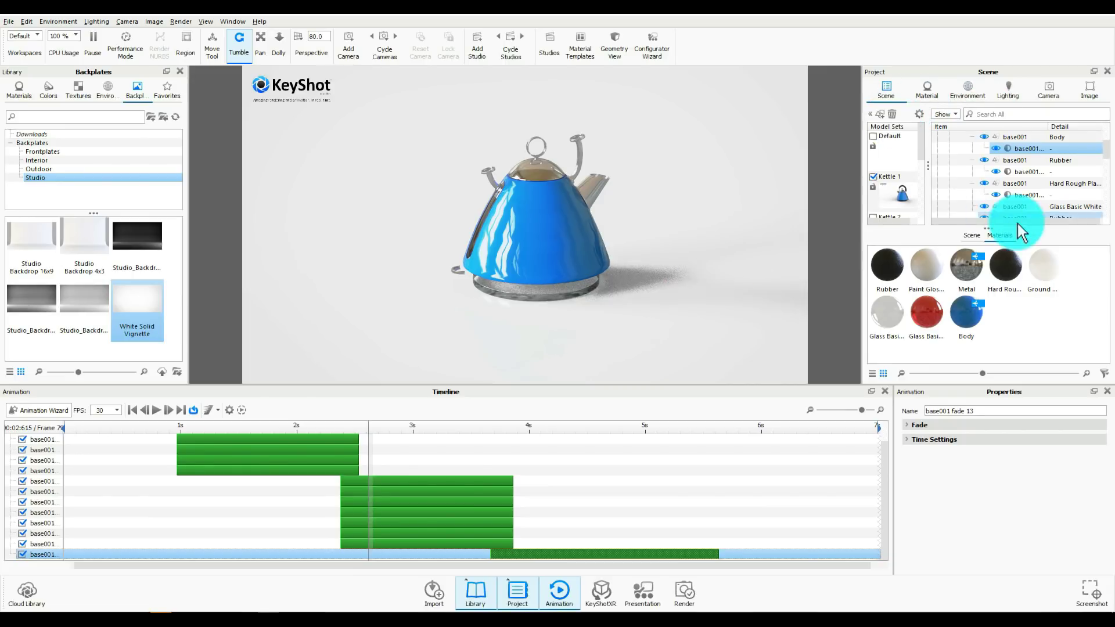
Check the scene's metal parts for fades and play the animation from the first frame to about 5.25 seconds.
scroll(1044, 187, "down", 3)
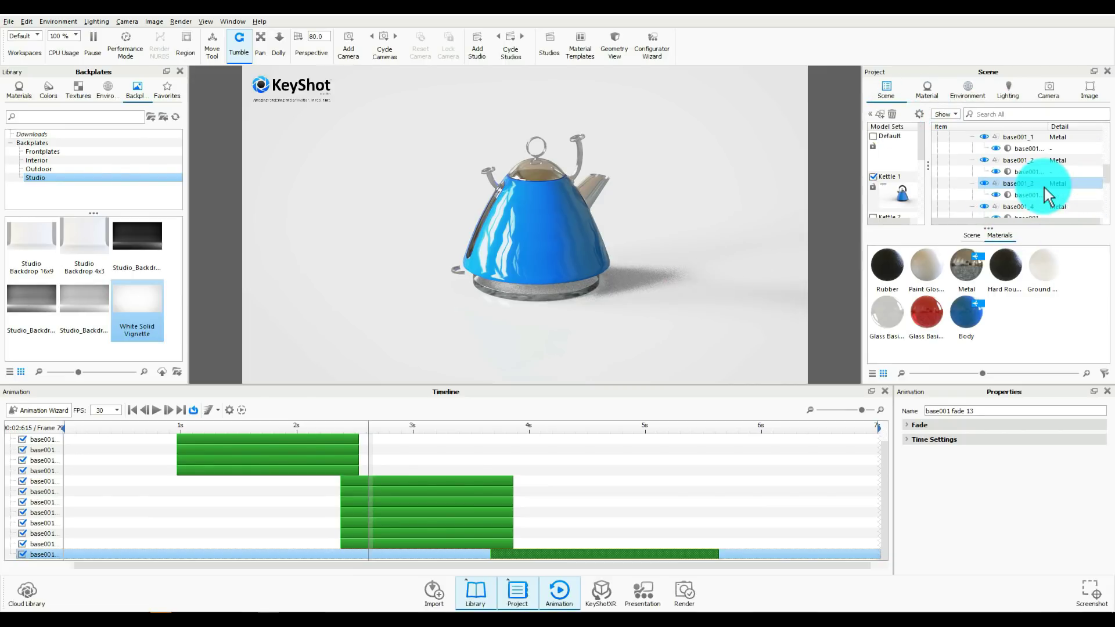
scroll(1044, 187, "down", 4)
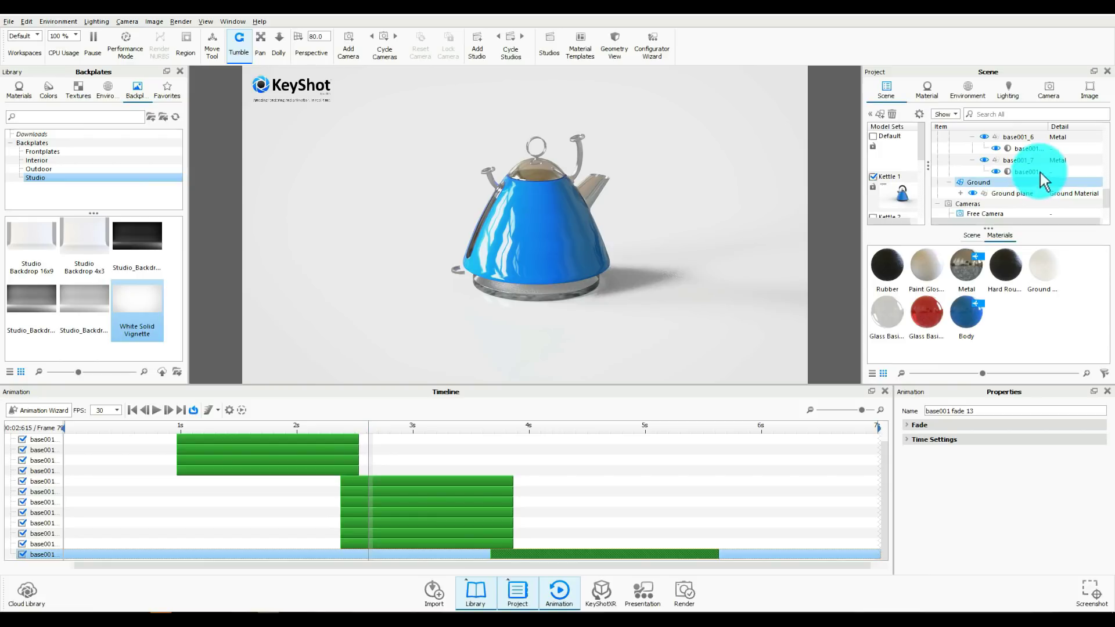
scroll(1056, 180, "up", 1)
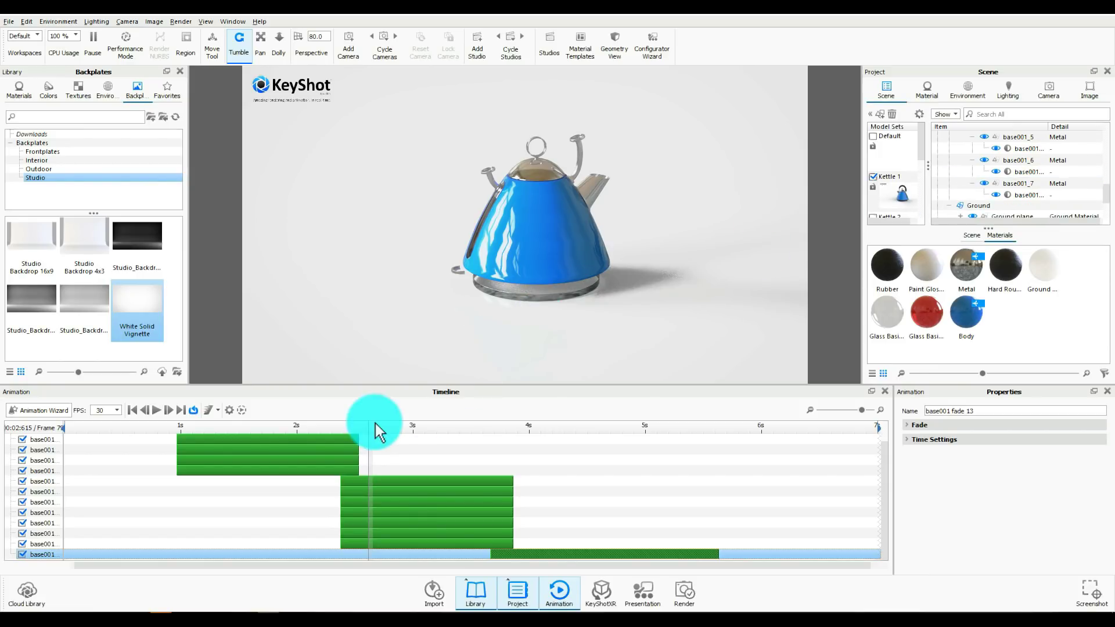
left_click(133, 410)
left_click(157, 410)
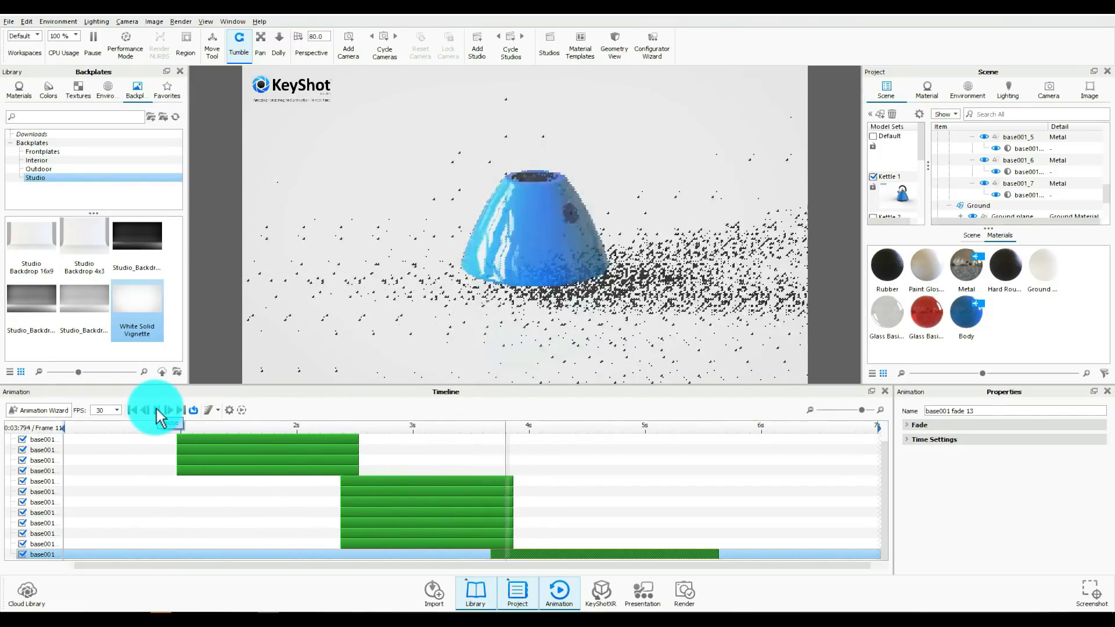
left_click(157, 410)
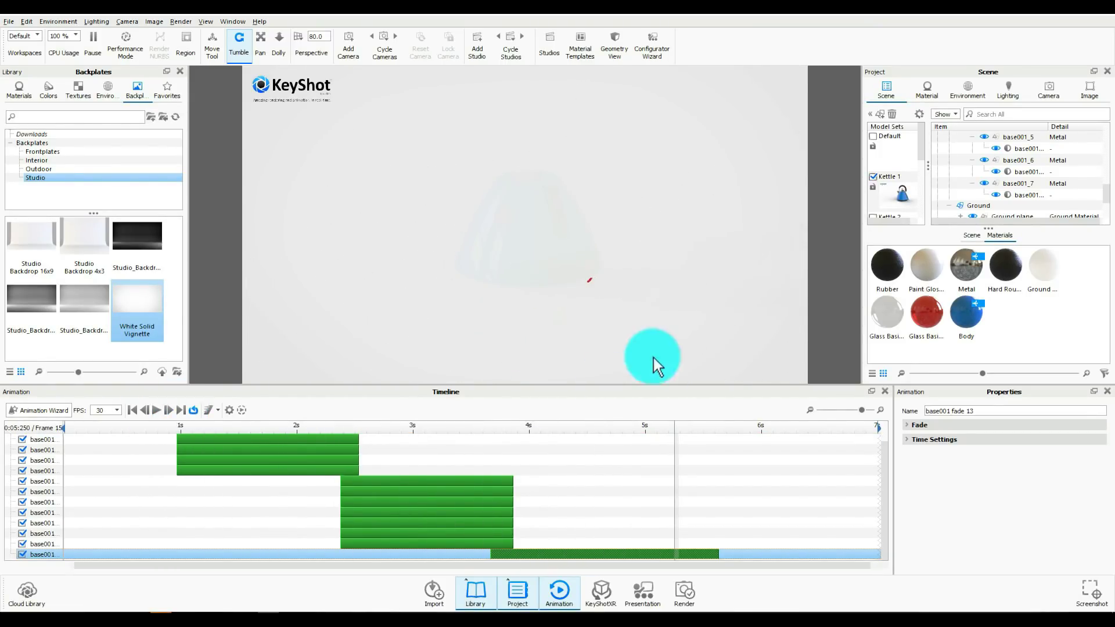
Add a fade animation to the small Glass Basic Red part near the kettle's base.
double_click(590, 284)
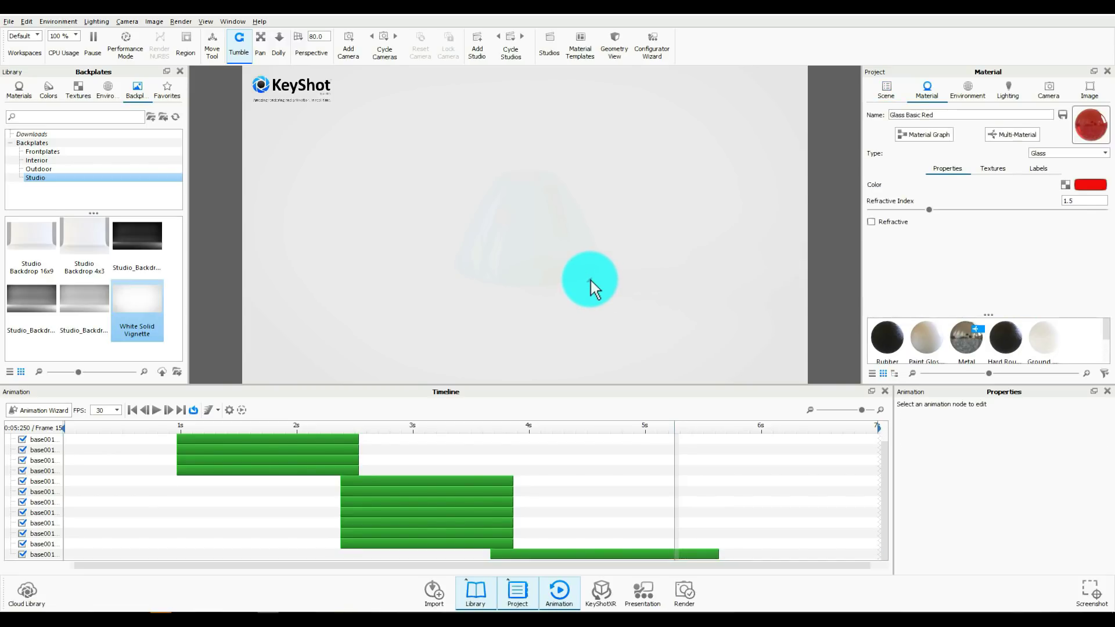
left_click(887, 91)
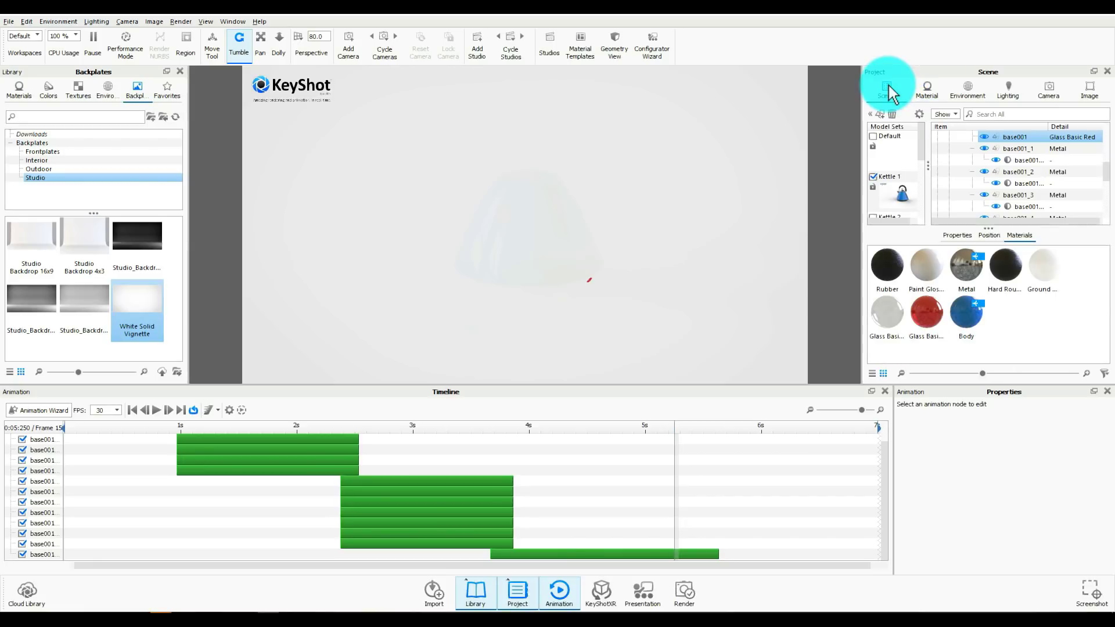
right_click(1028, 143)
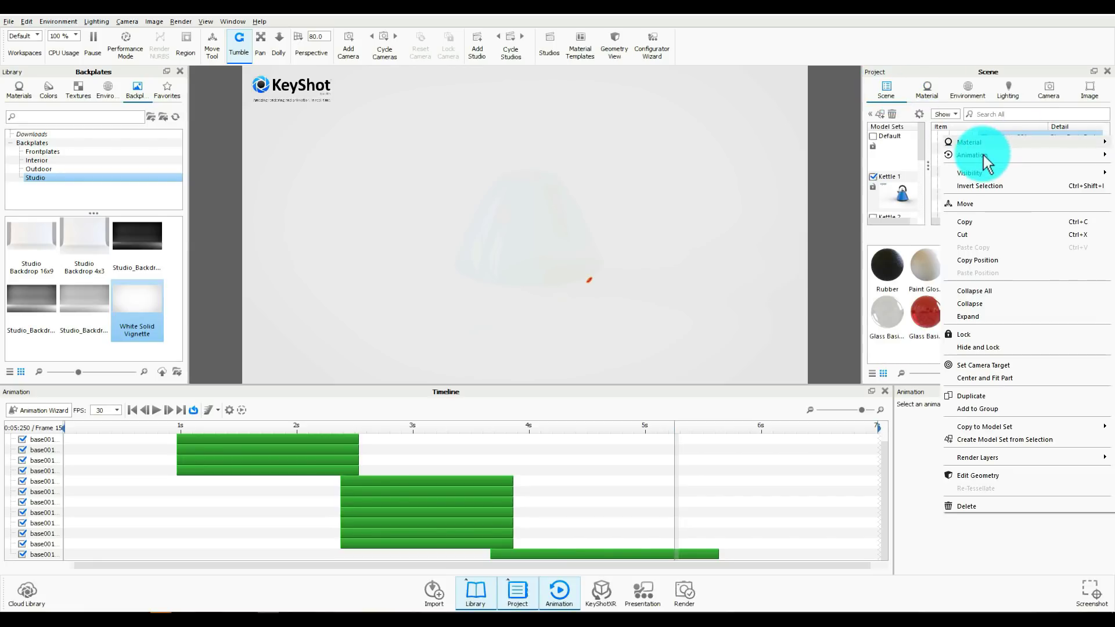
left_click(966, 157)
left_click(865, 181)
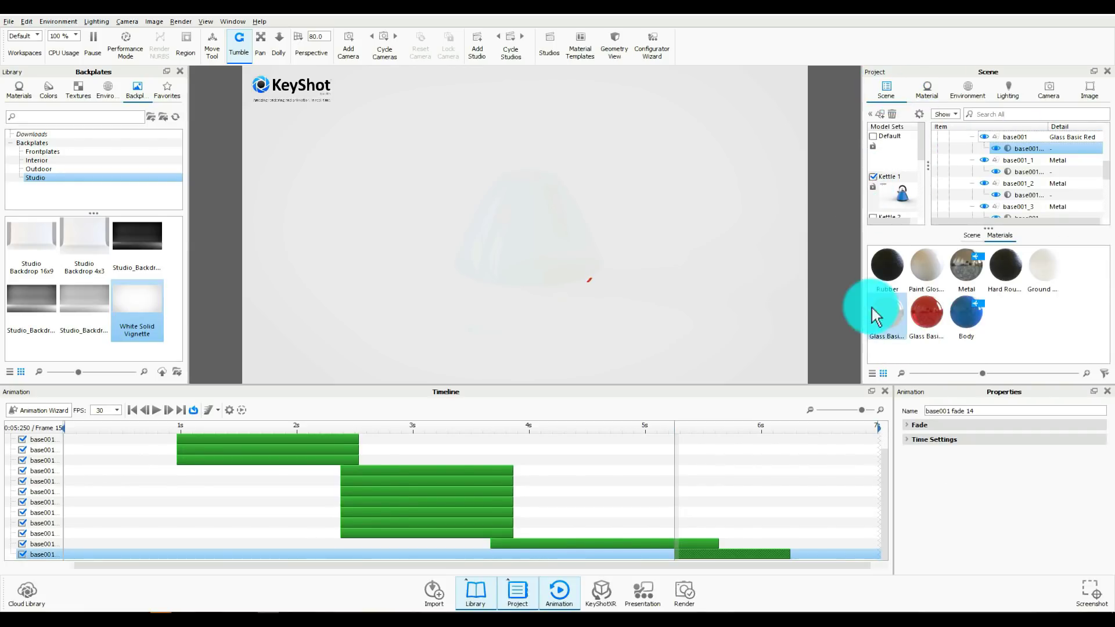
Retime the Glass Basic Red part's fade to match the Body fade, about 3.7 to 5.6 seconds, and preview the animation from the start.
left_click_drag(760, 557, 585, 570)
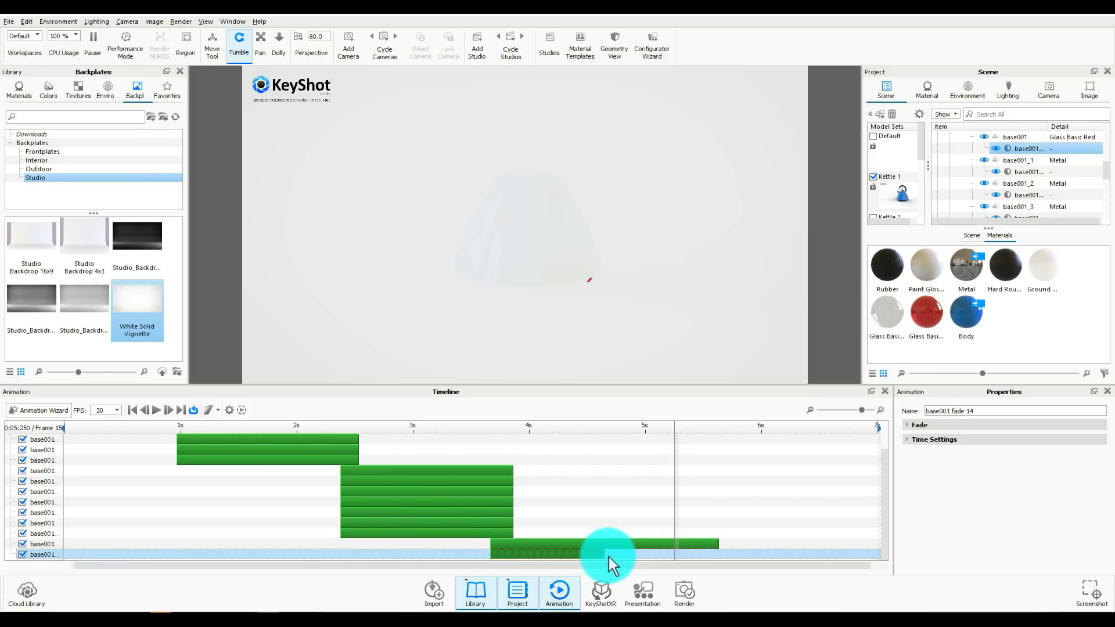
left_click_drag(604, 555, 719, 556)
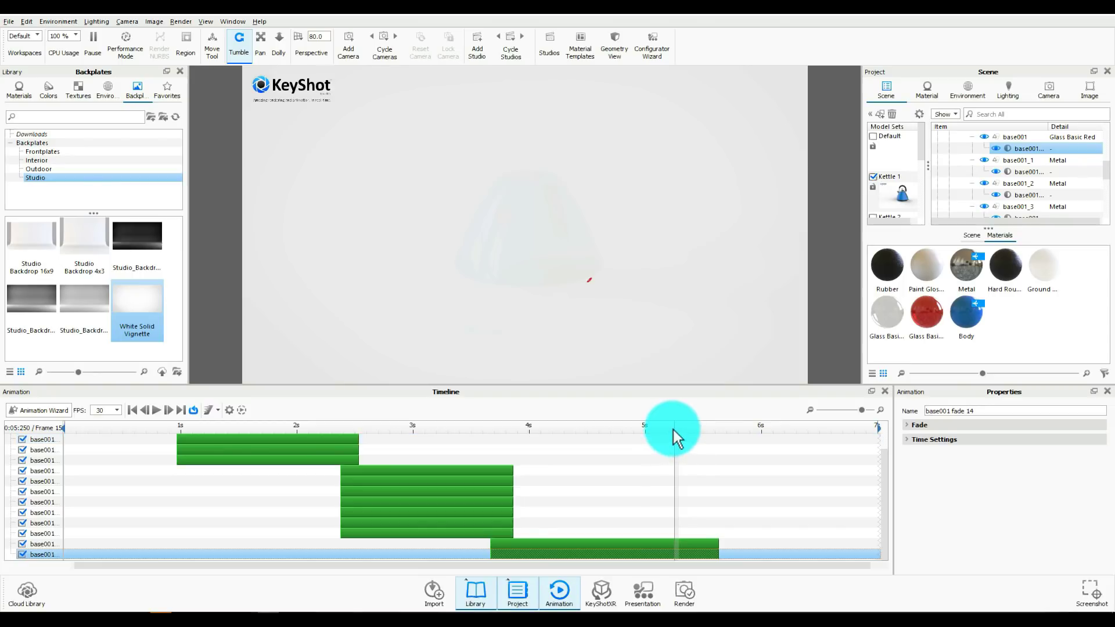
left_click_drag(673, 429, 549, 428)
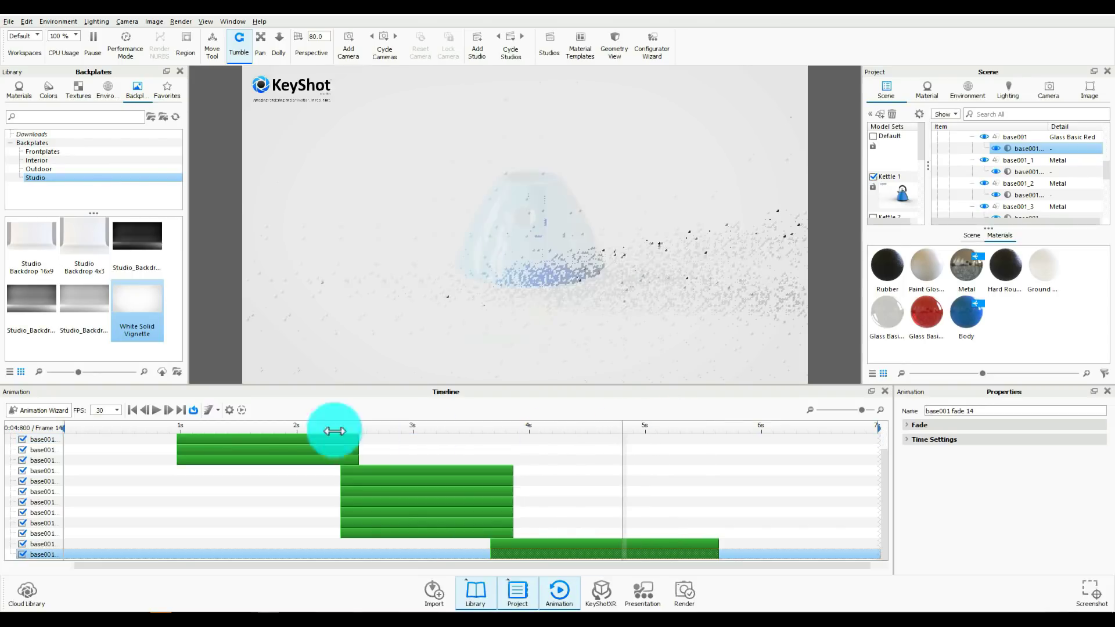
left_click(133, 410)
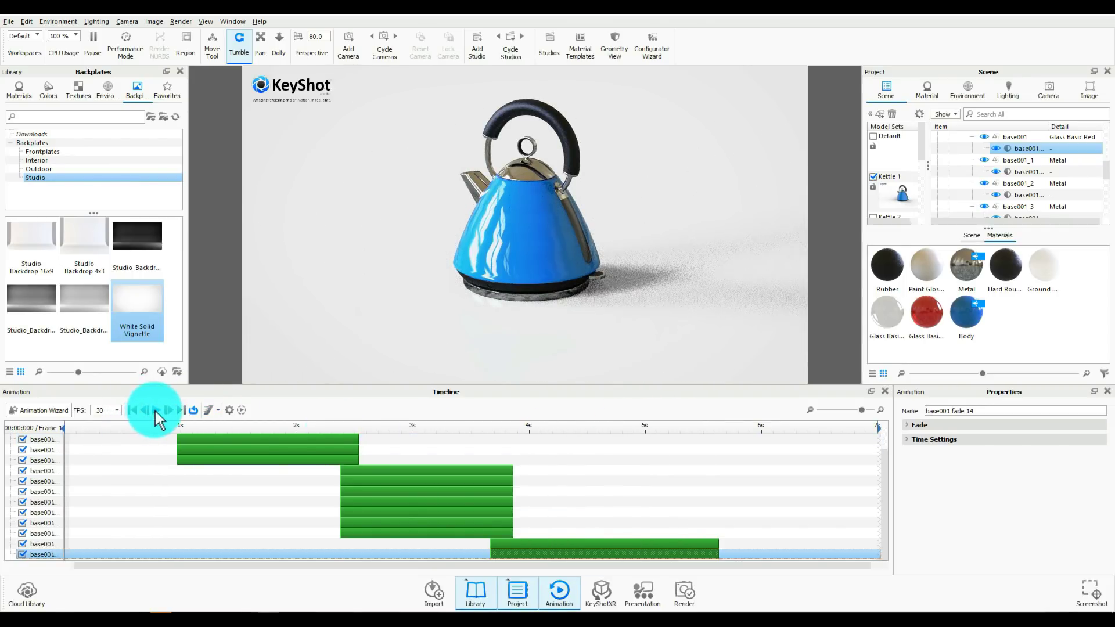
left_click(155, 410)
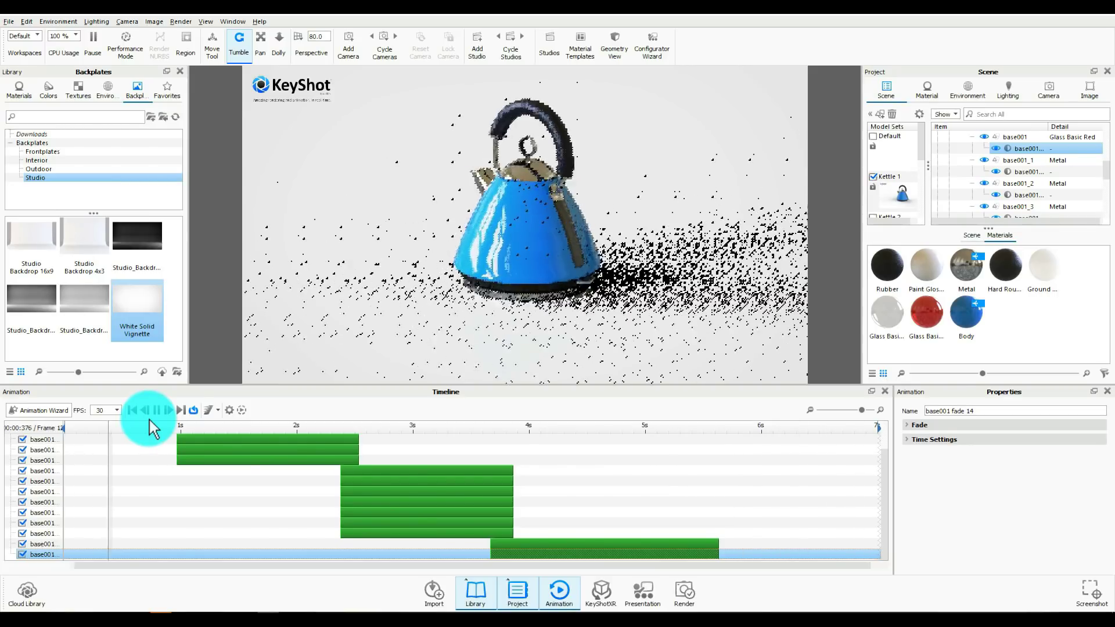
left_click(157, 409)
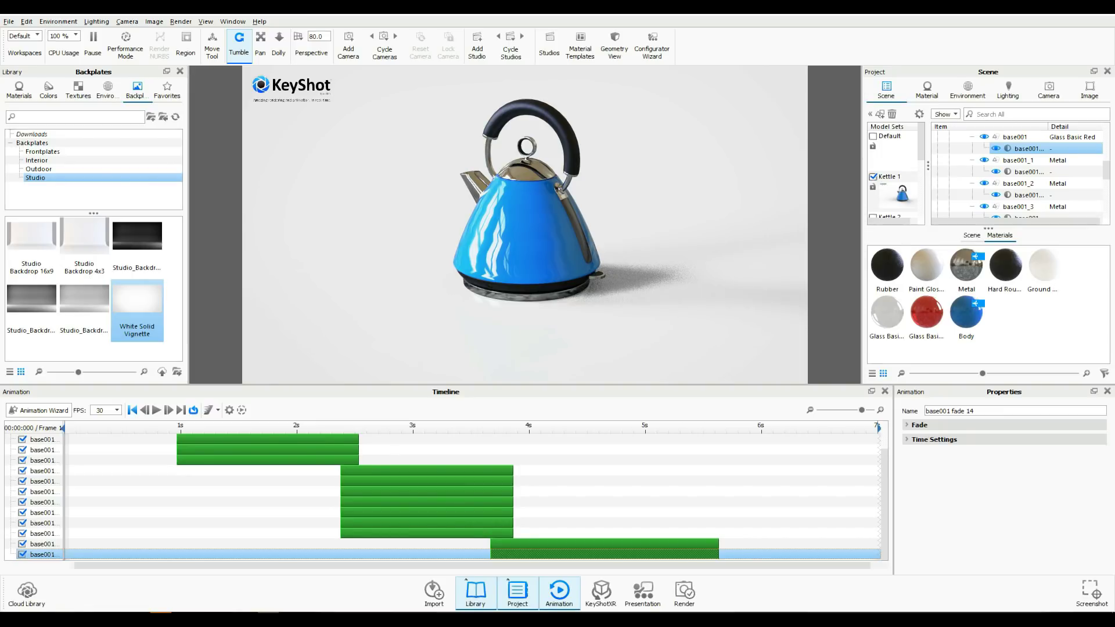
Open the render settings for animation output and set the time range to Work Area.
left_click(685, 598)
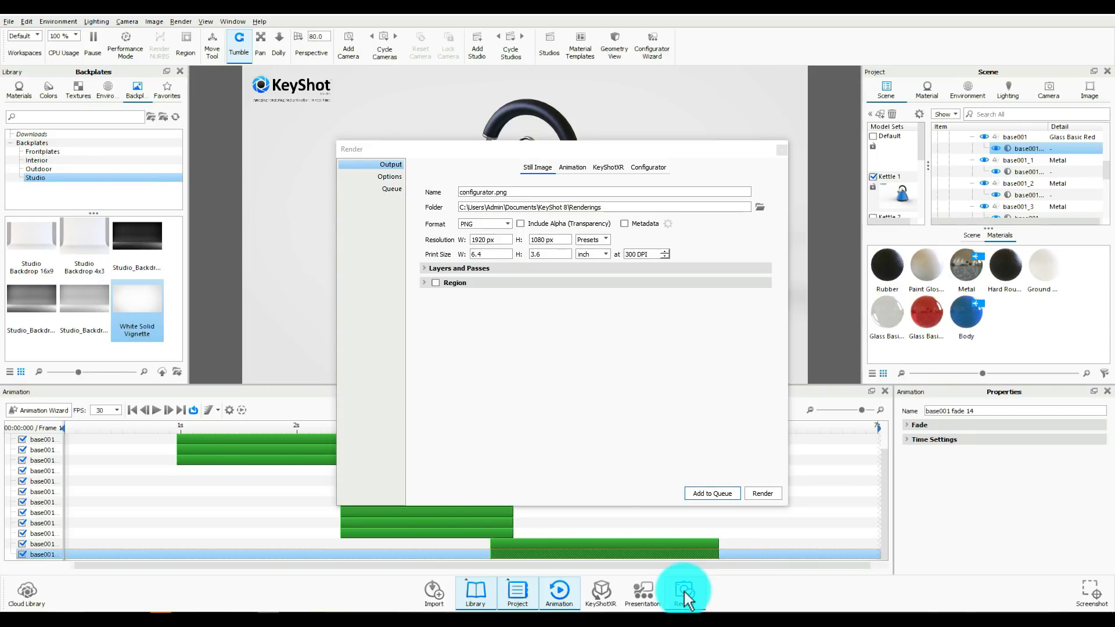
left_click(494, 225)
left_click(577, 169)
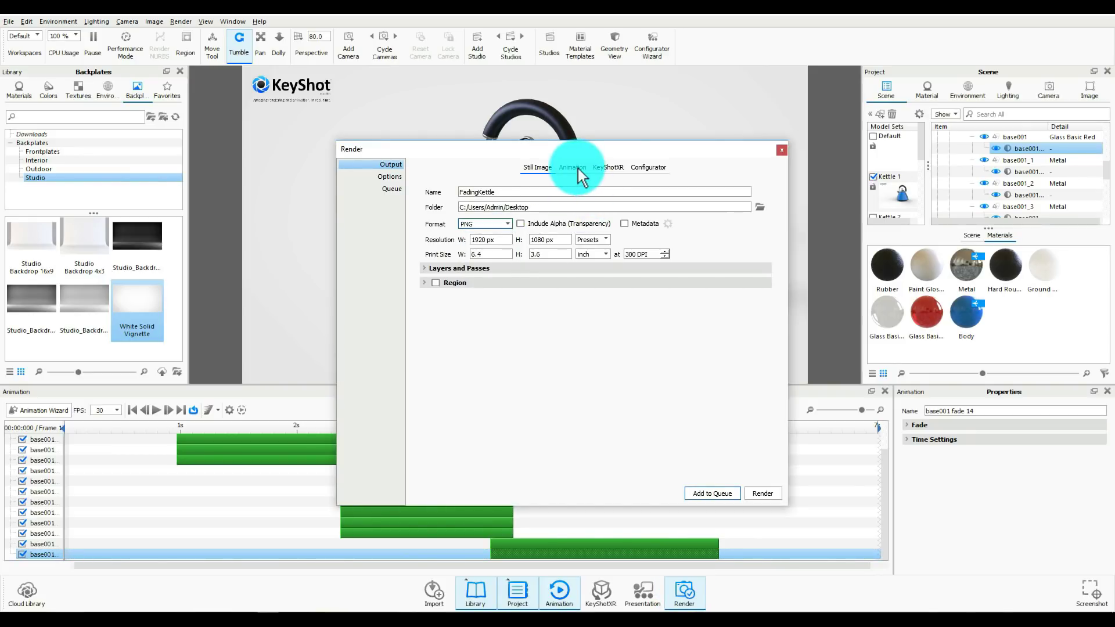
left_click(573, 168)
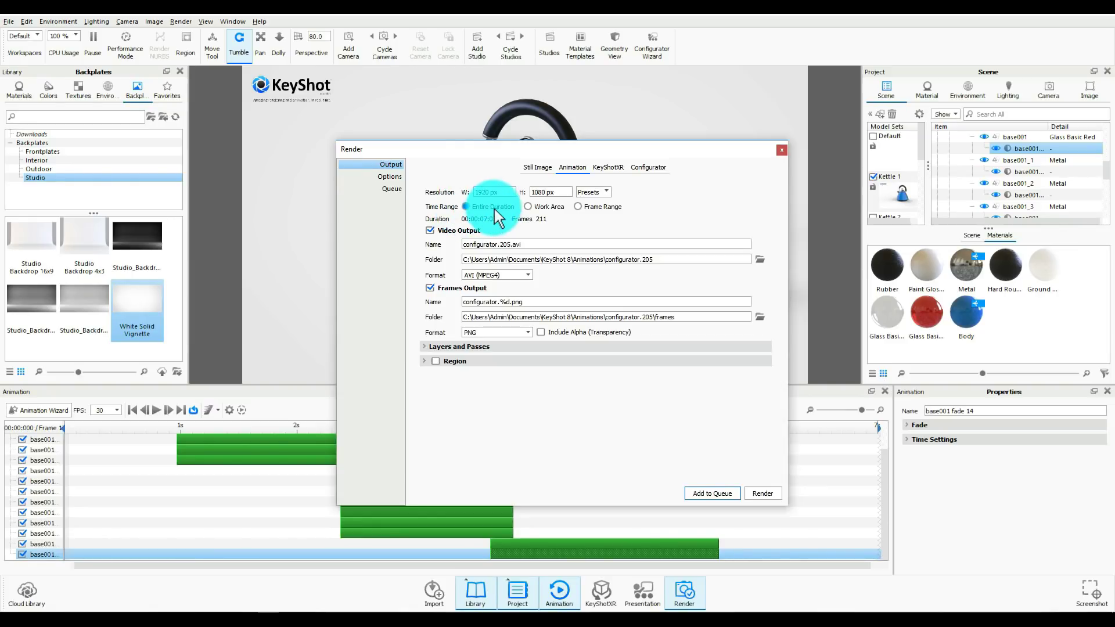
left_click(528, 208)
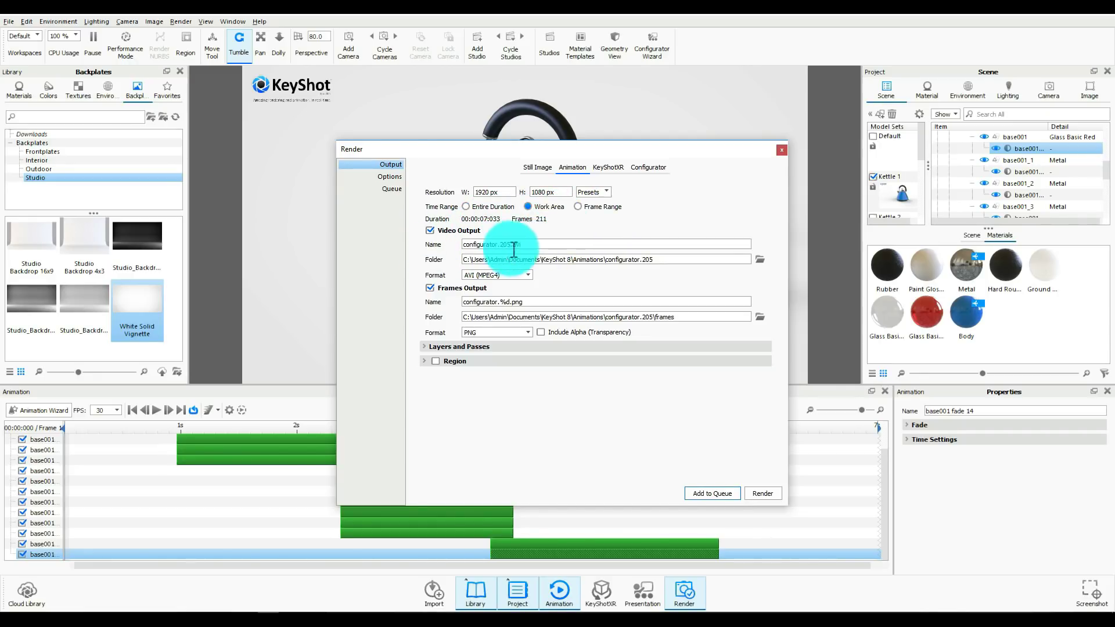
Set the video output folder to the Desktop and disable Frames Output, checking the Layers and Passes options.
left_click(759, 262)
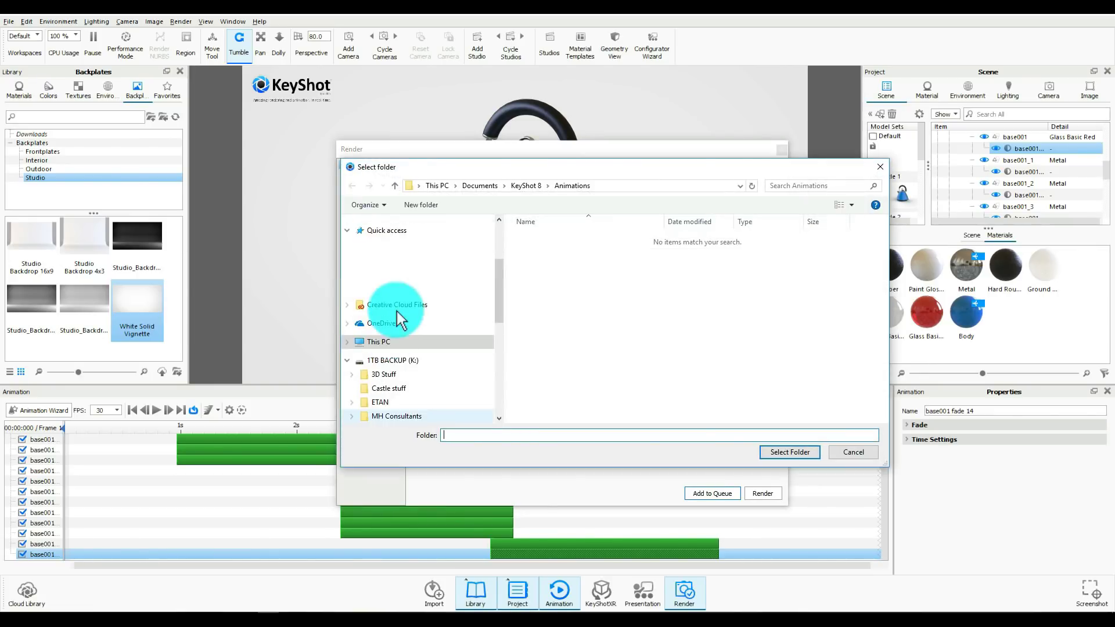
left_click(379, 341)
left_click(386, 255)
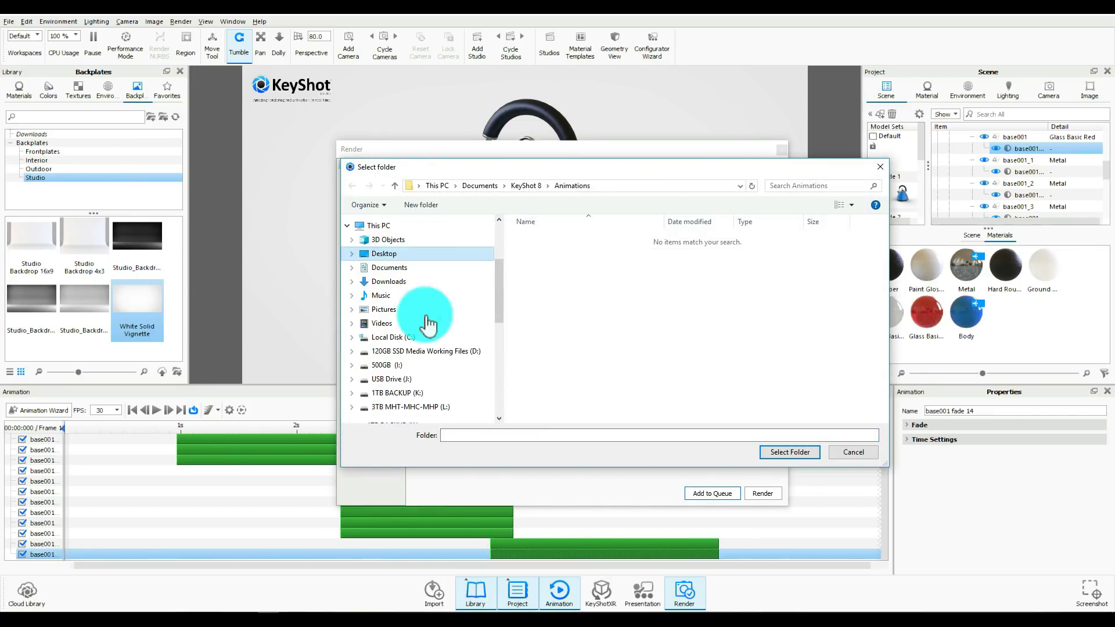
left_click(790, 455)
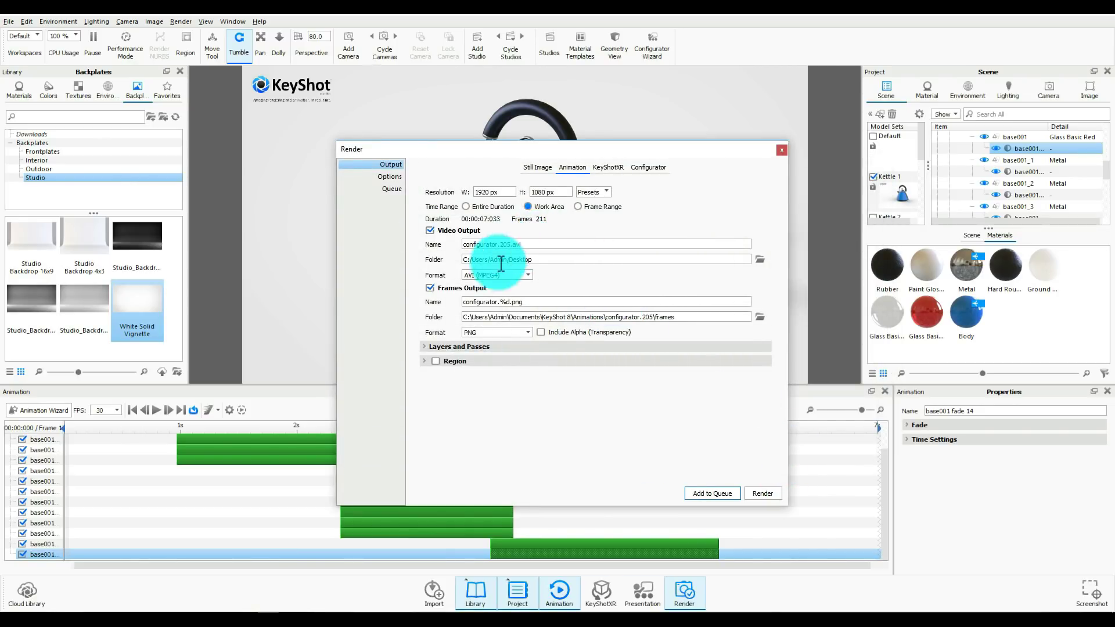
left_click(430, 288)
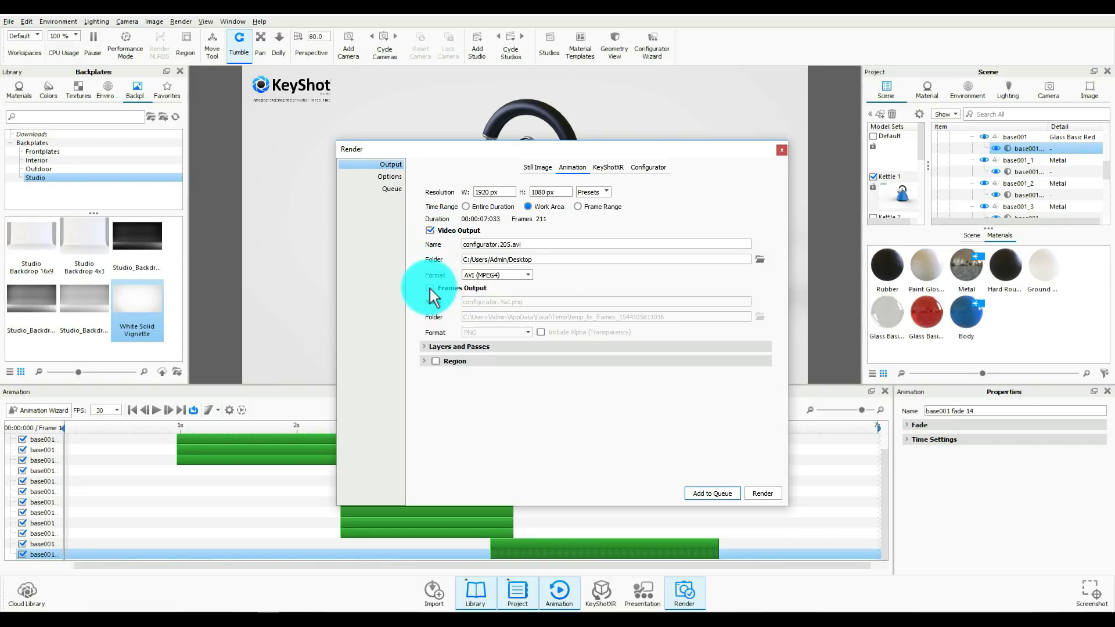
left_click(425, 348)
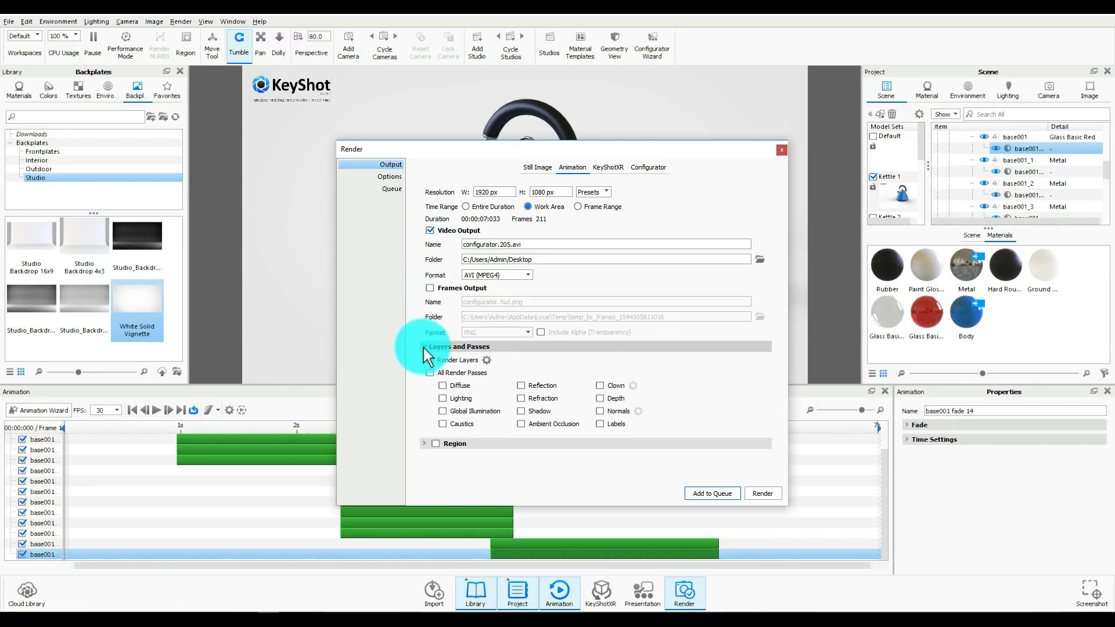
left_click(424, 348)
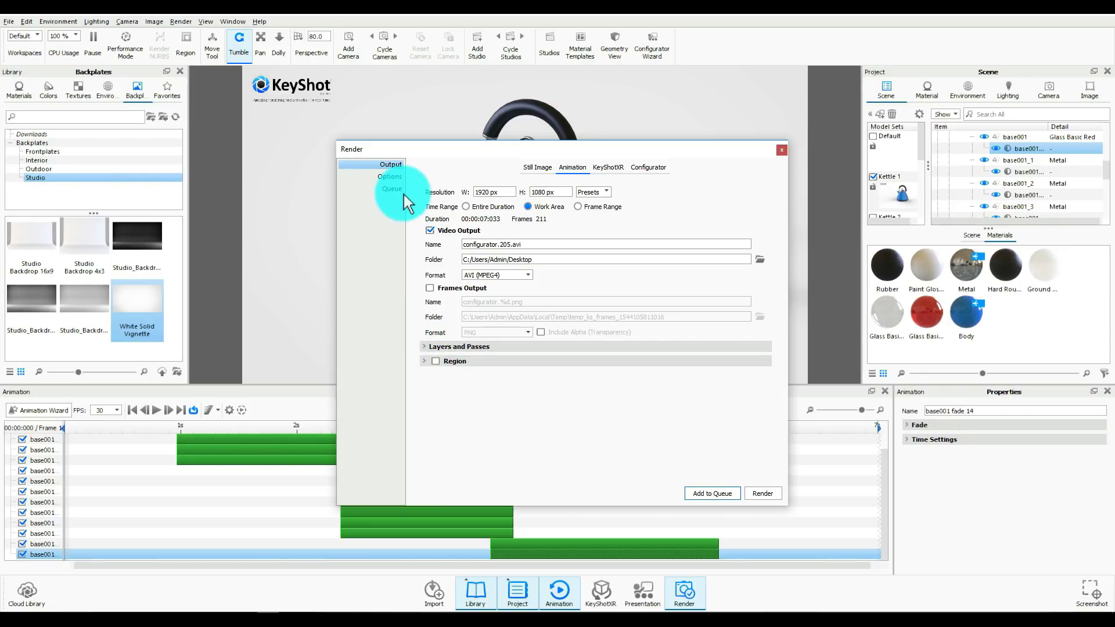
Set the render quality to 41 maximum samples and start rendering the animation.
left_click(390, 176)
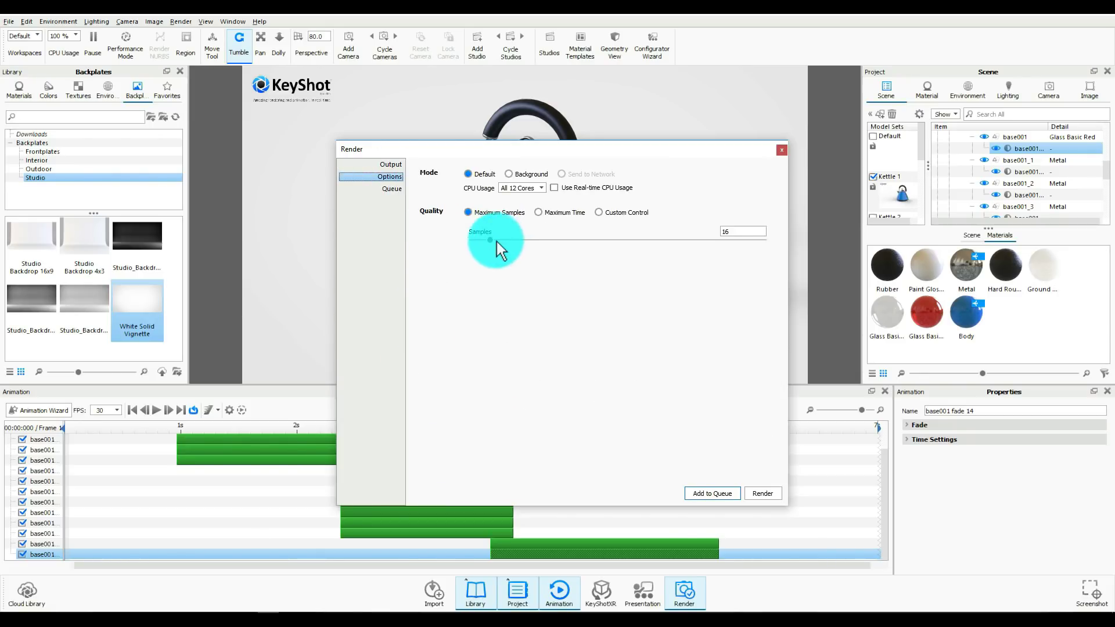
left_click_drag(491, 243, 519, 244)
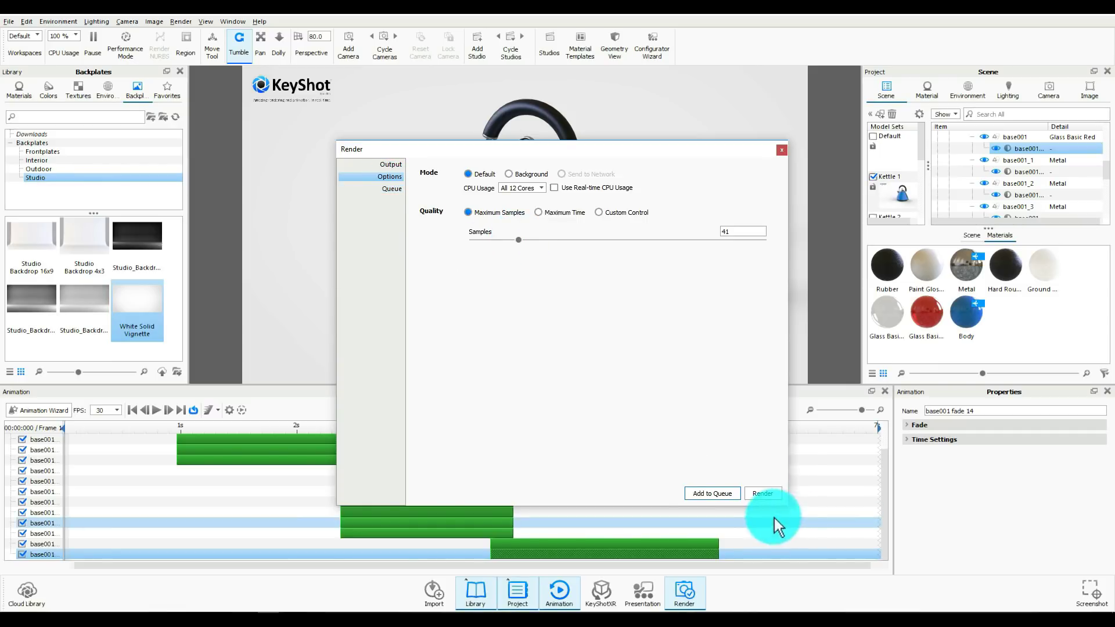
left_click(764, 493)
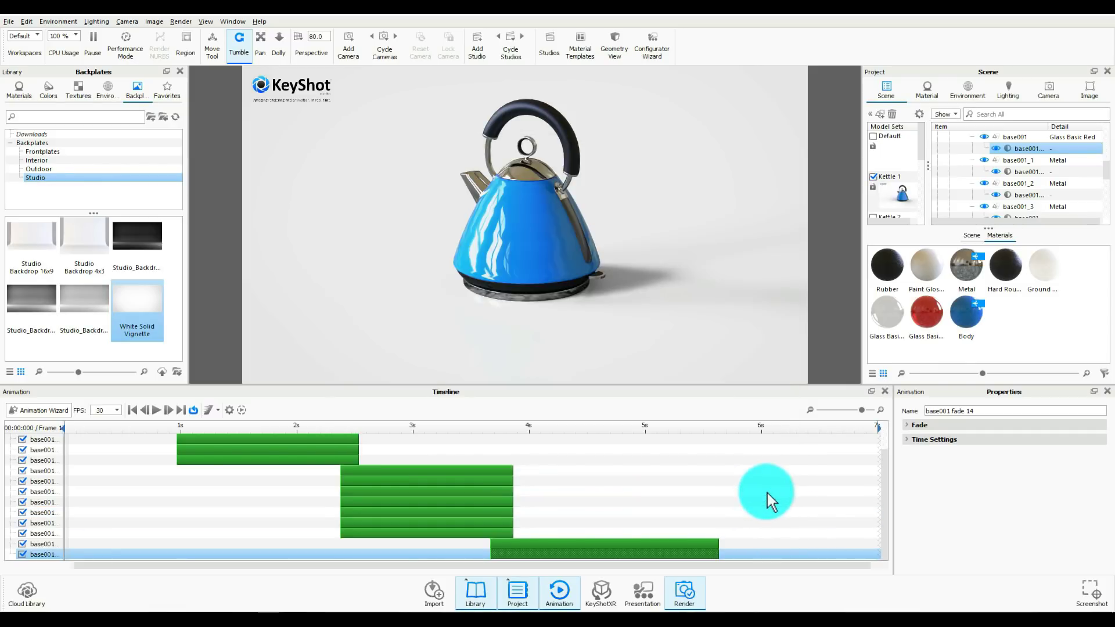